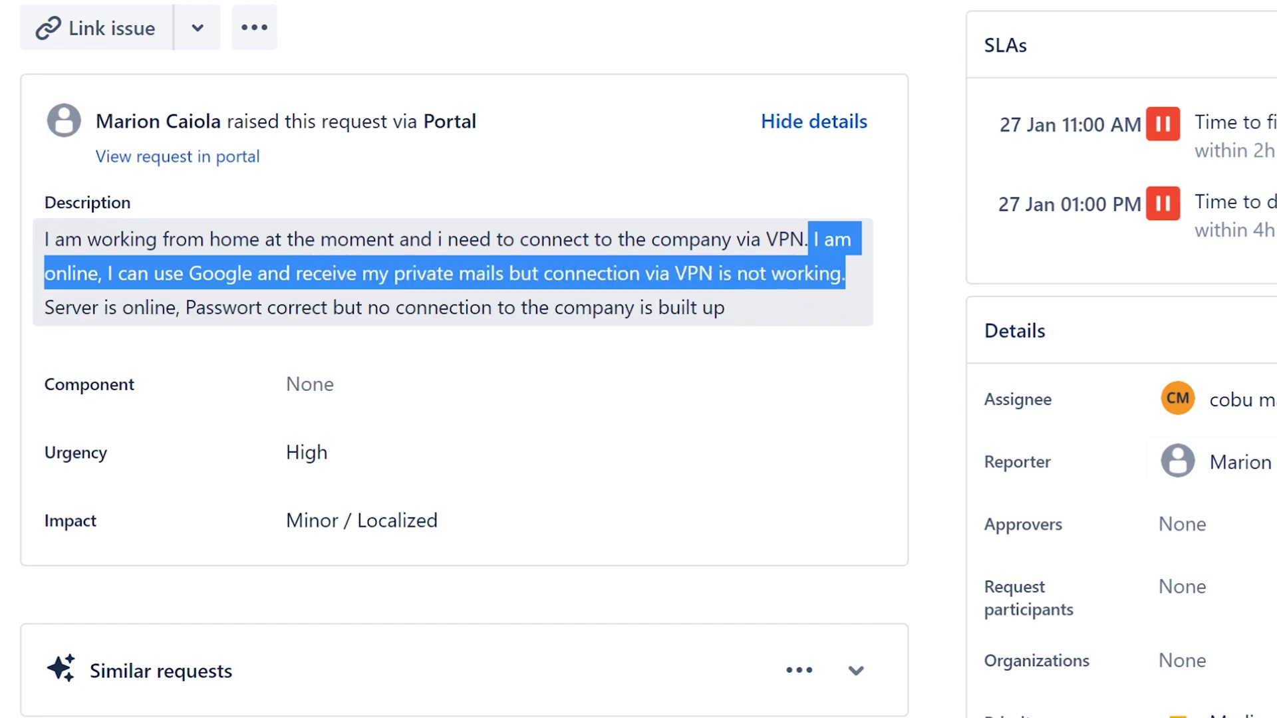
Step: Read through the ticket description about the VPN connection, checking which services work and which do not
left_click(754, 306)
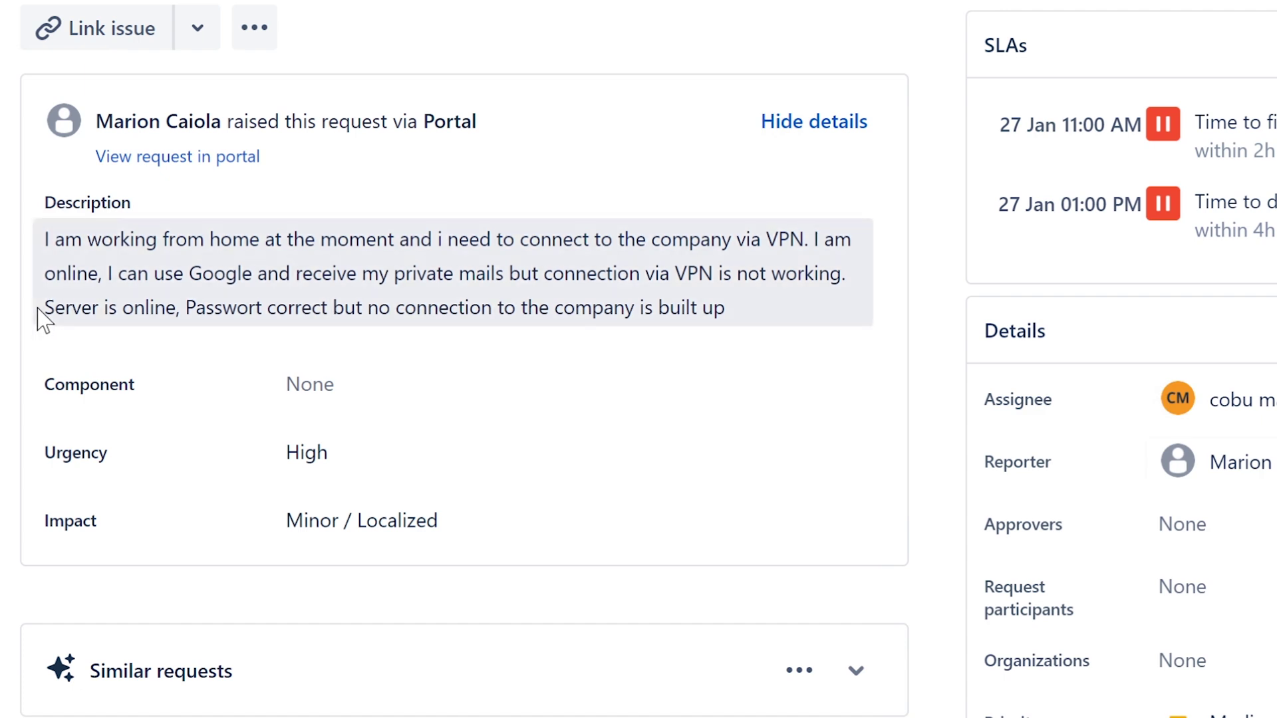
left_click_drag(38, 311, 739, 321)
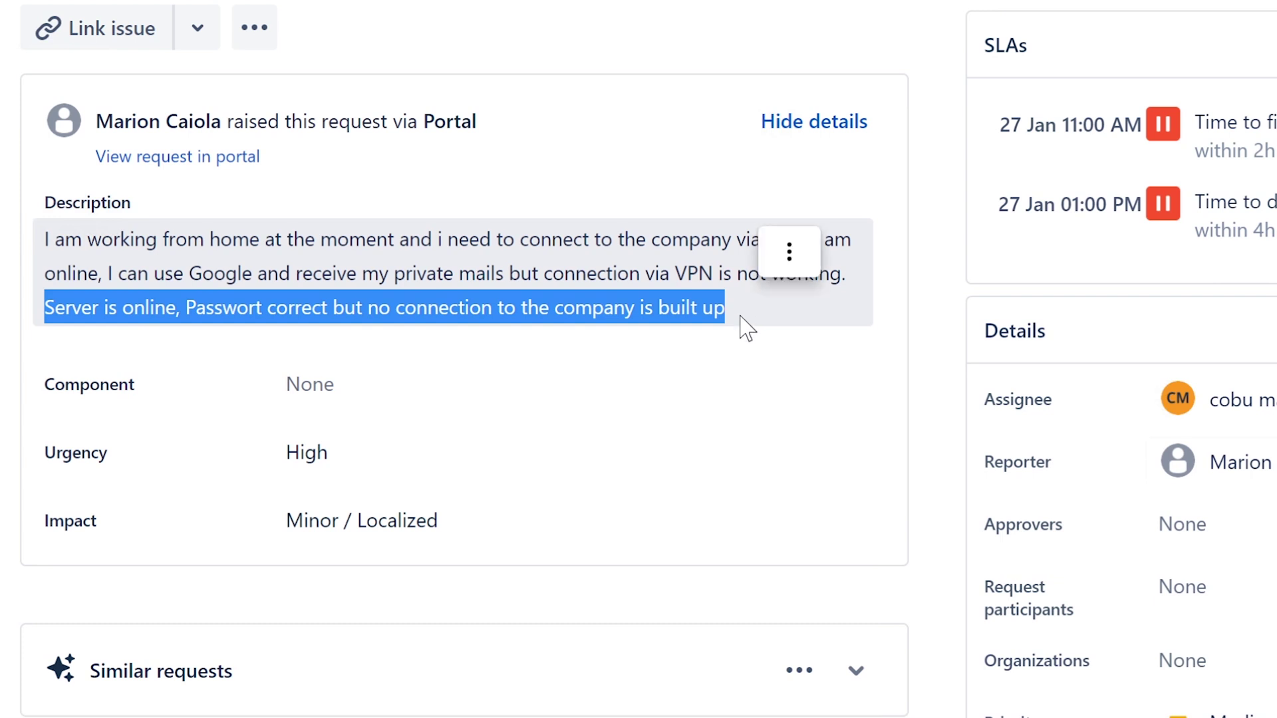
left_click(739, 323)
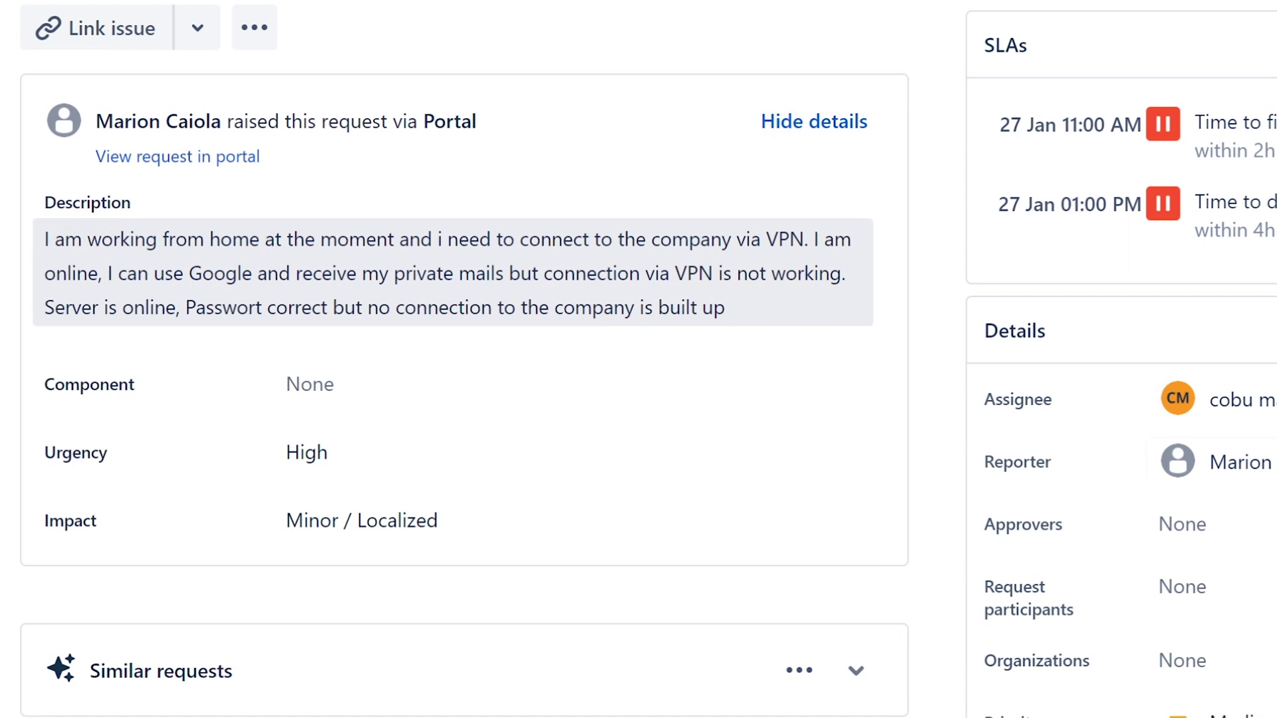
left_click_drag(45, 239, 317, 240)
left_click(356, 242)
left_click_drag(434, 240, 813, 239)
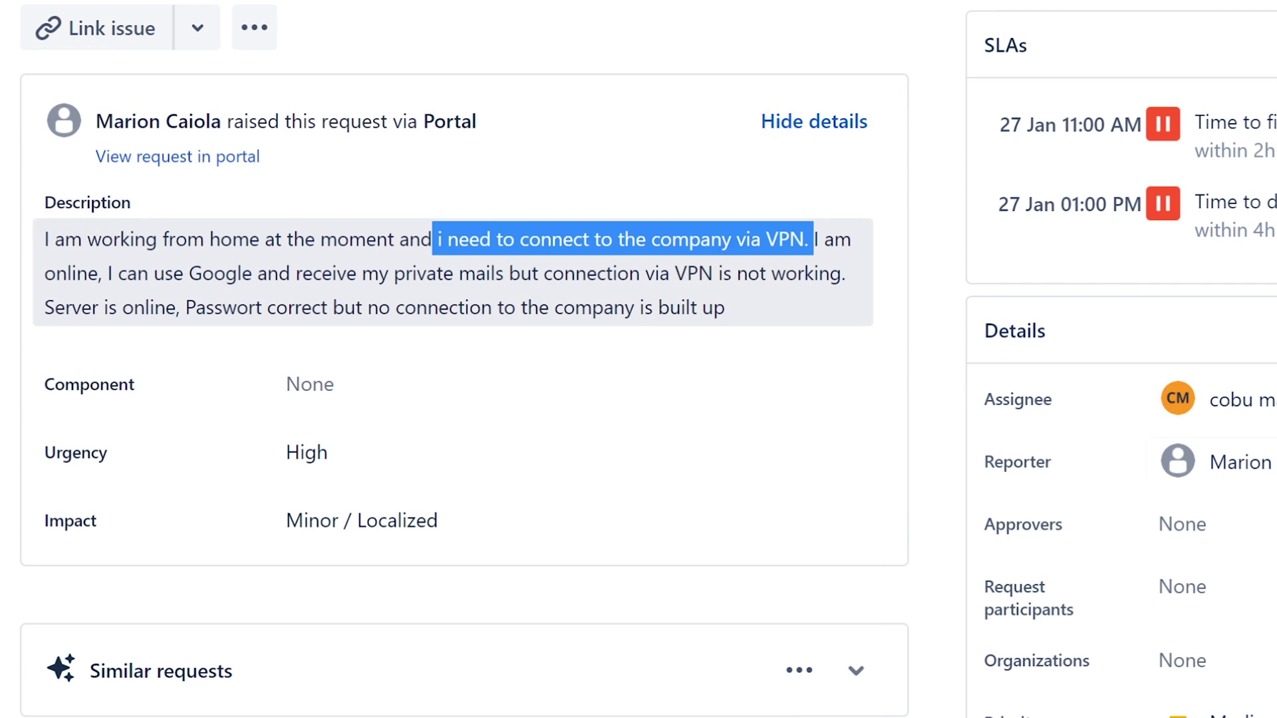
left_click(806, 245)
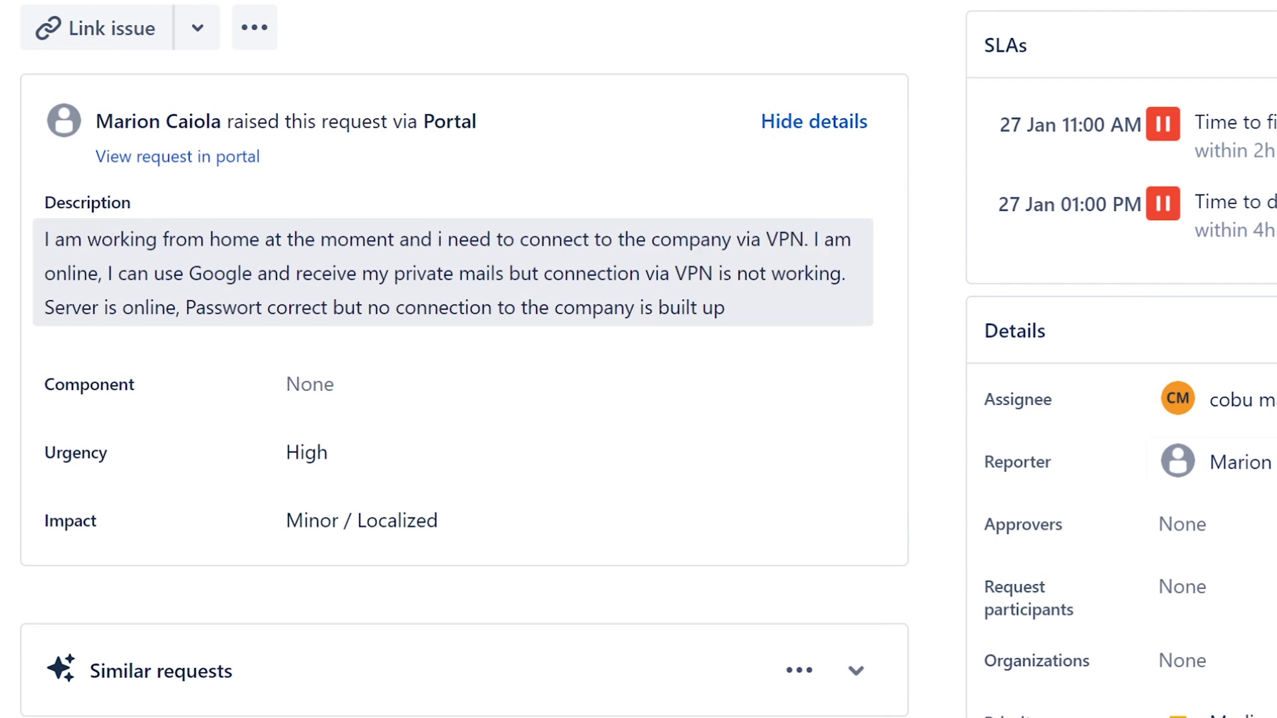
left_click_drag(813, 239, 852, 240)
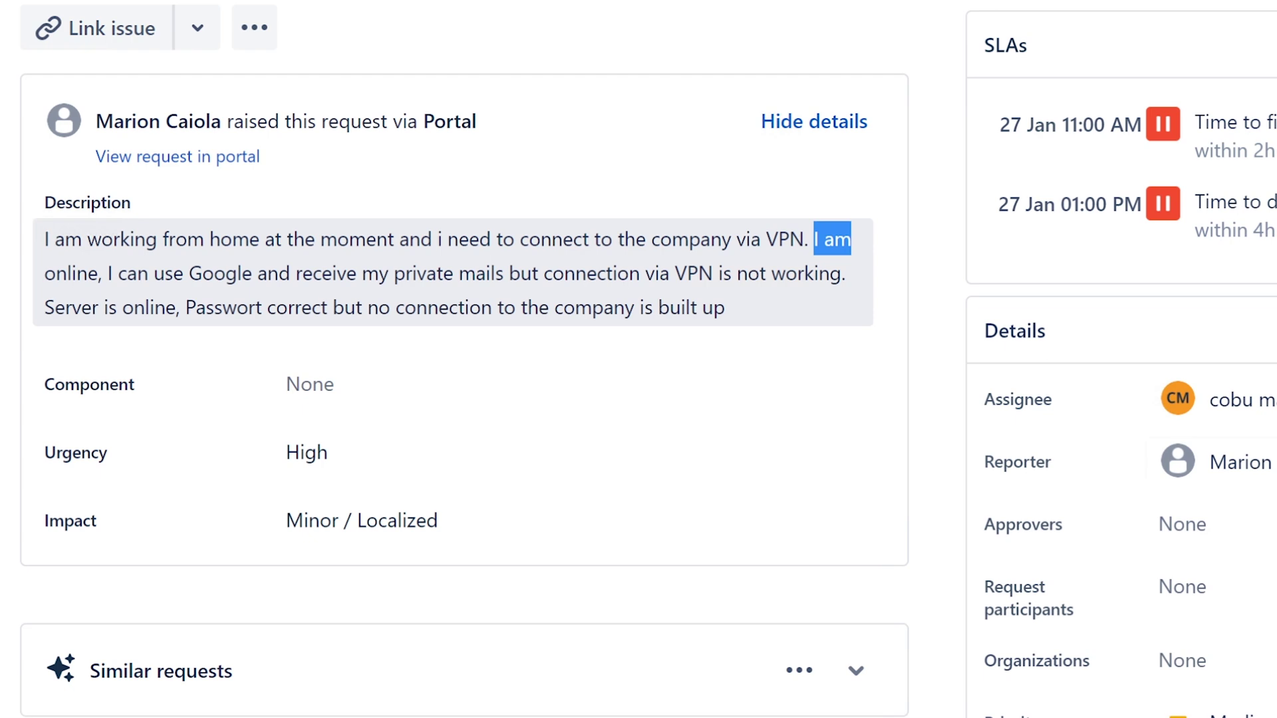
left_click_drag(851, 239, 847, 273)
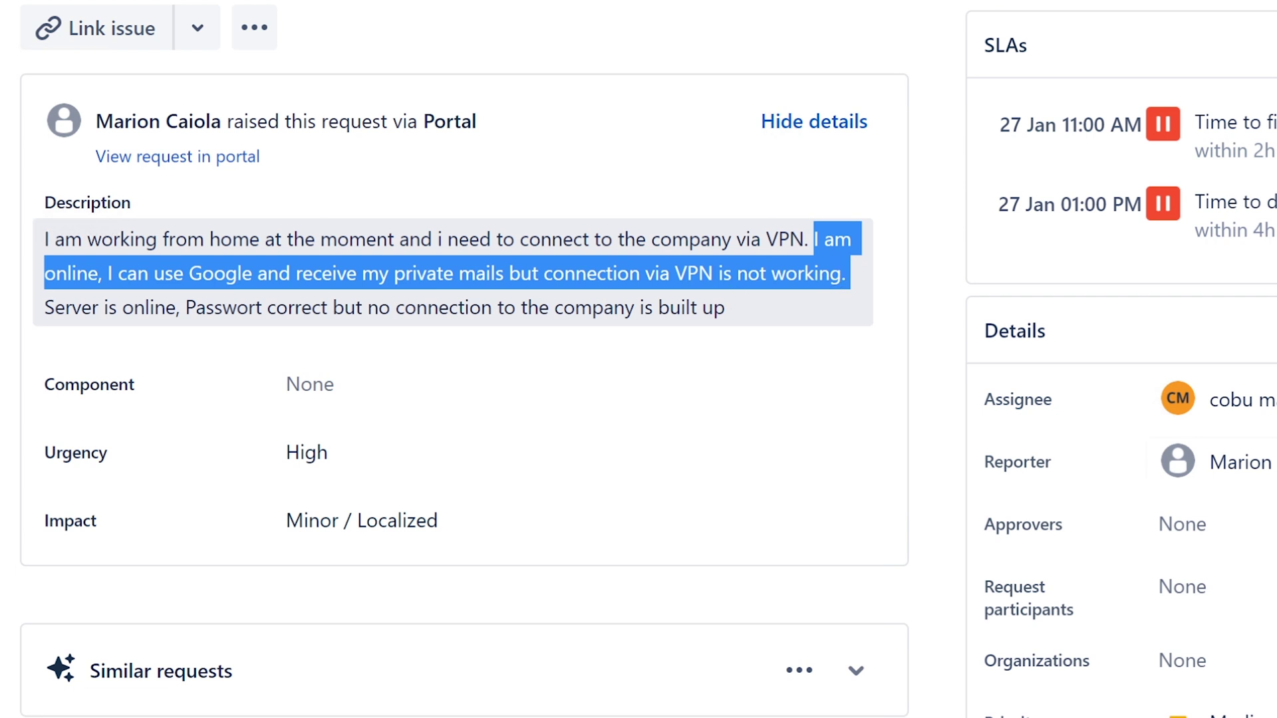
left_click(829, 275)
left_click_drag(266, 273, 509, 273)
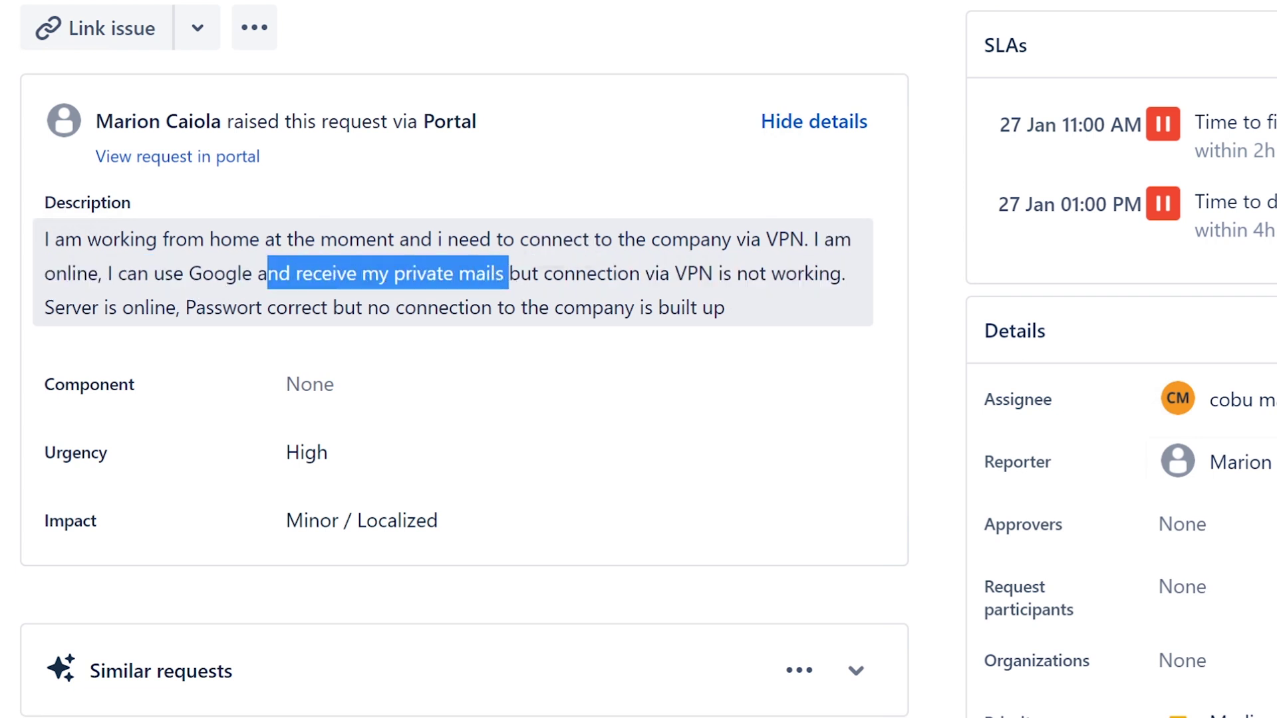
left_click(509, 274)
left_click_drag(189, 274, 846, 273)
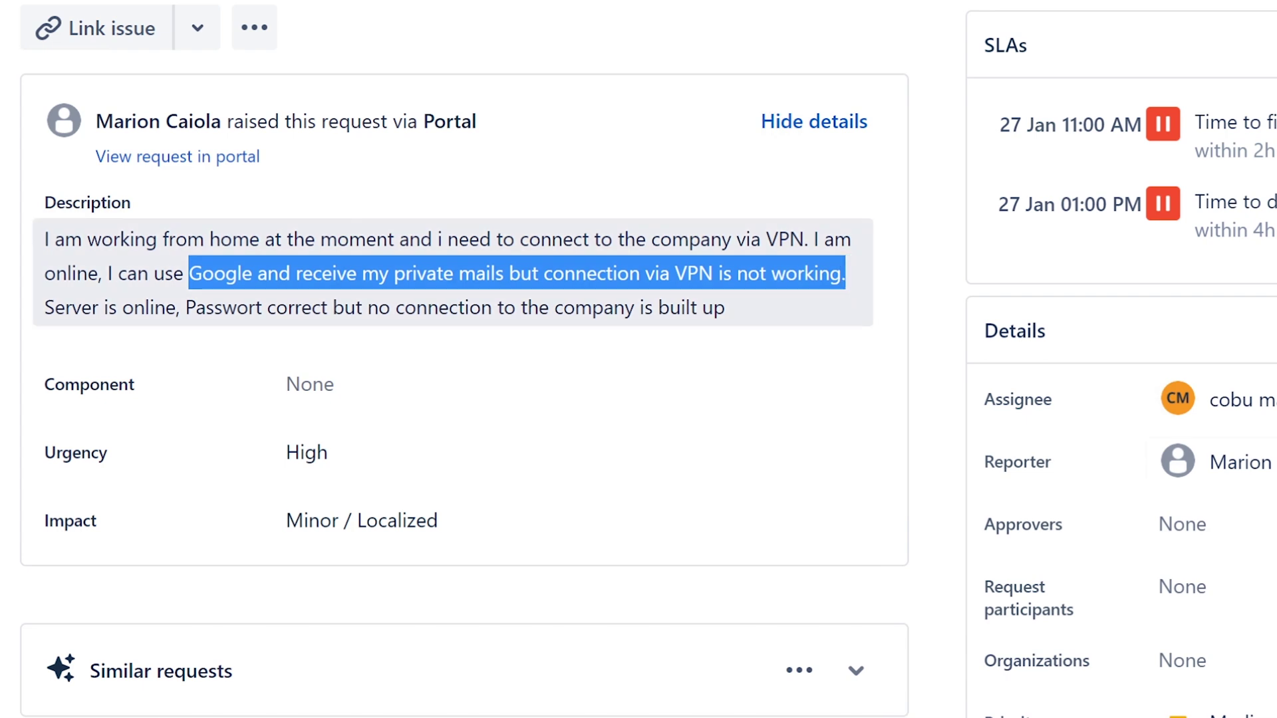
left_click(745, 273)
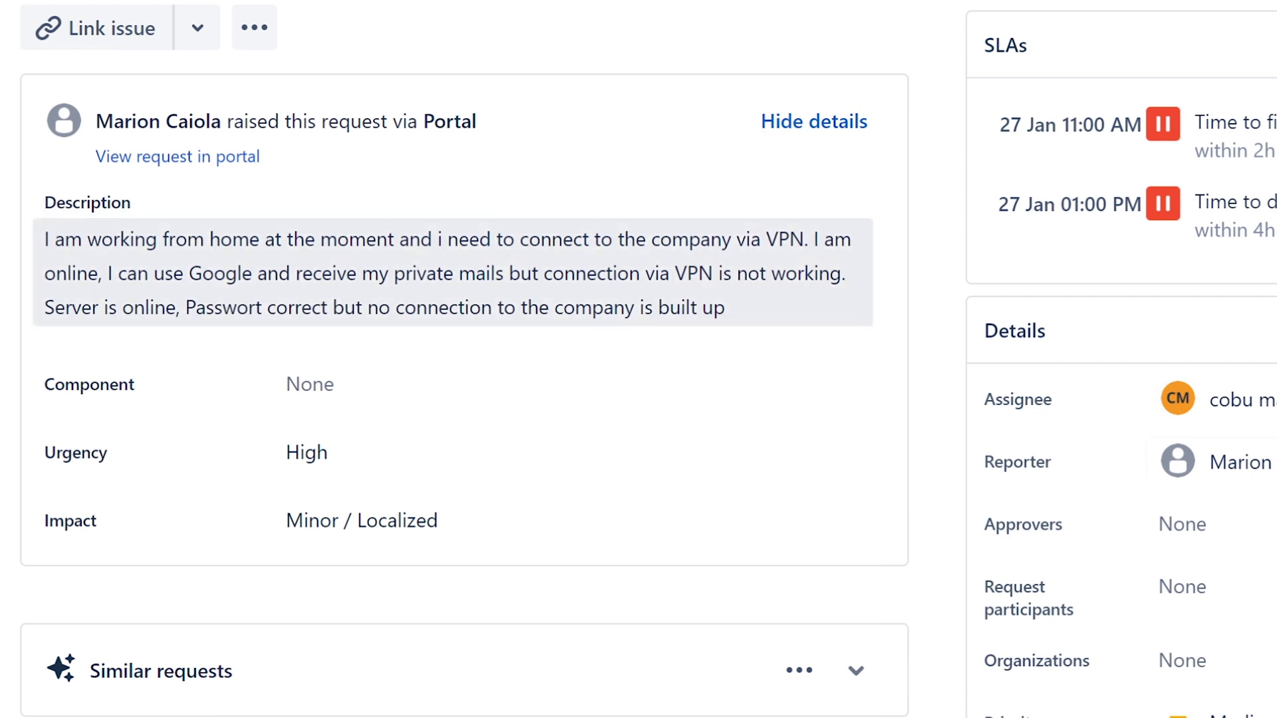
left_click_drag(107, 273, 871, 277)
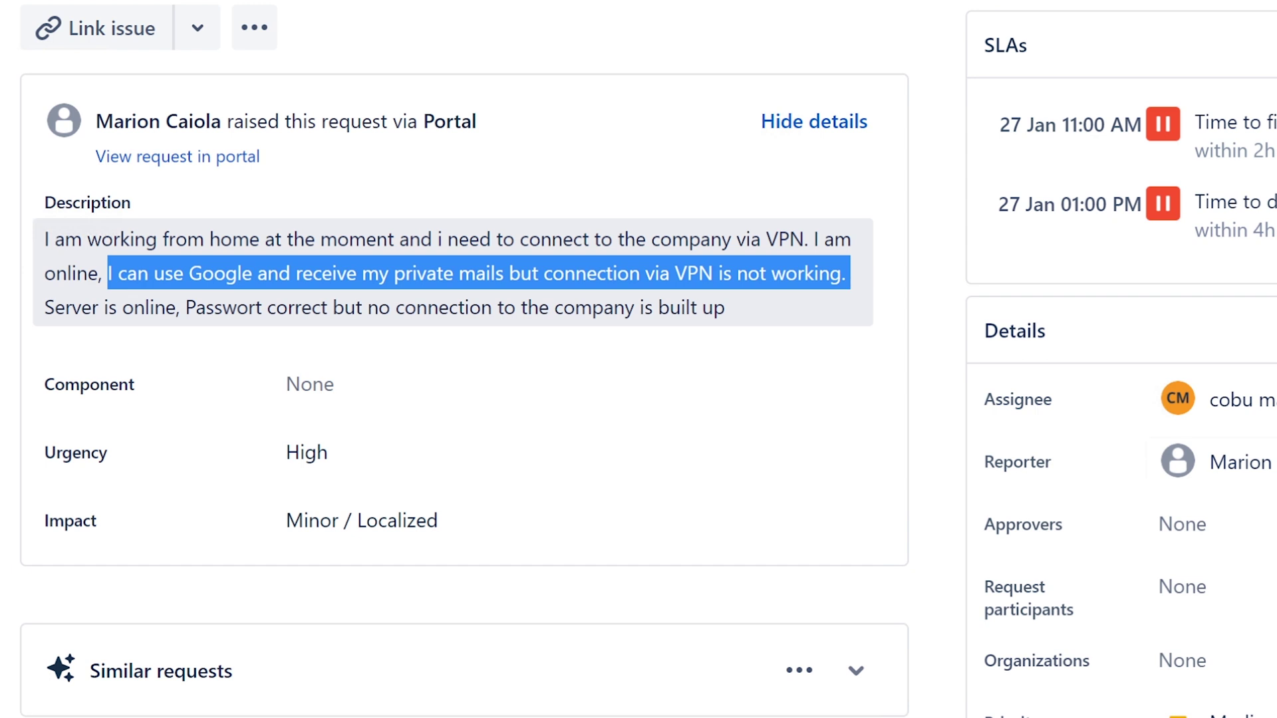
key("Escape")
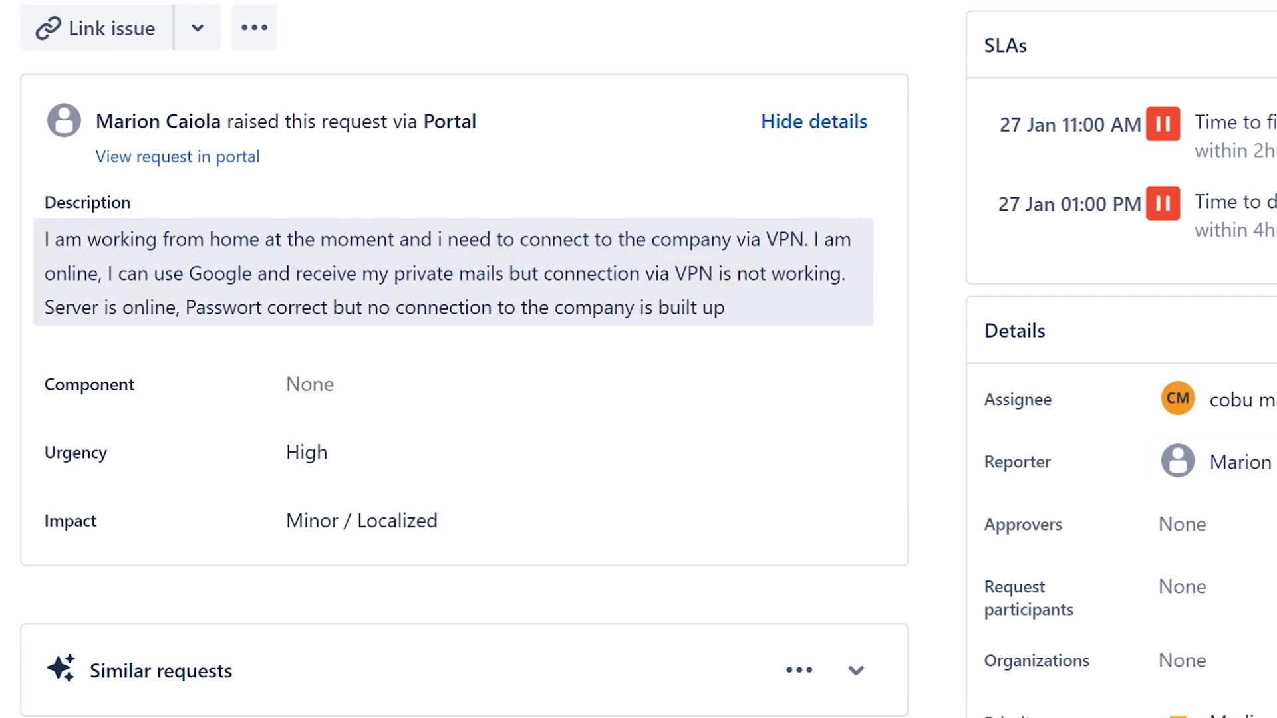
Step: Switch to the Windows Internet Options and open the Local Area Network (LAN) settings
key("super+s")
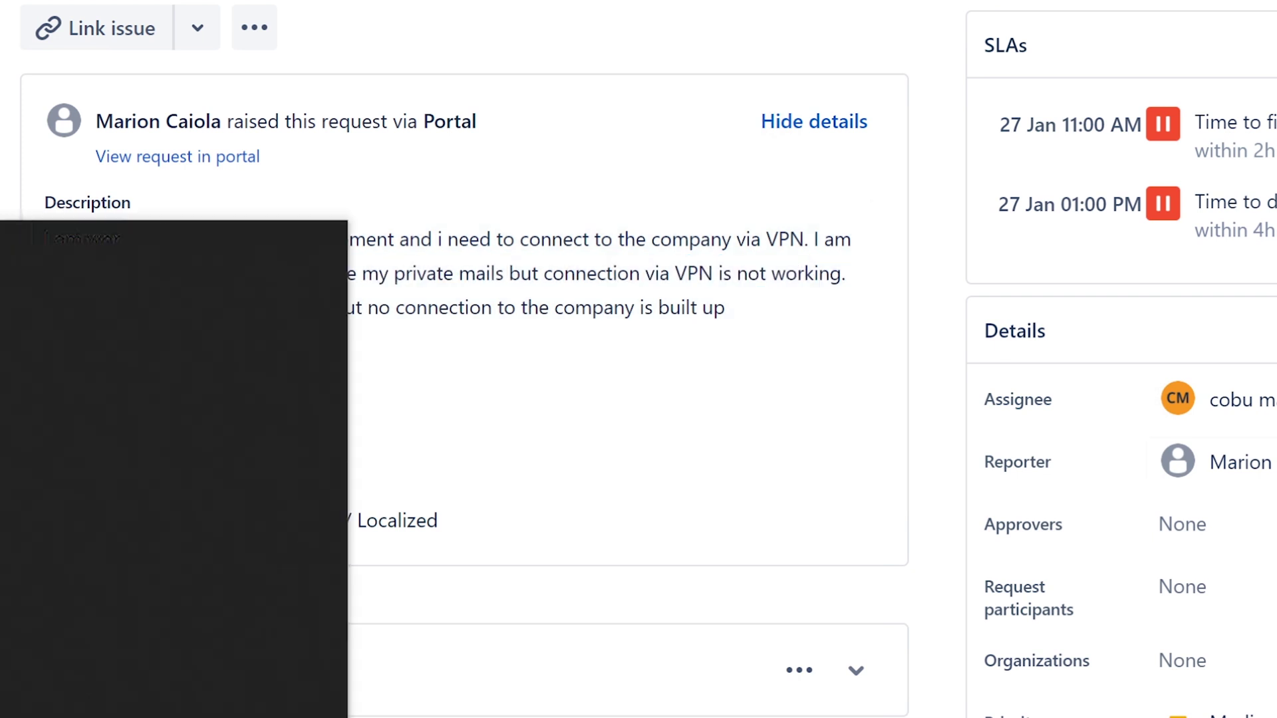
type("c")
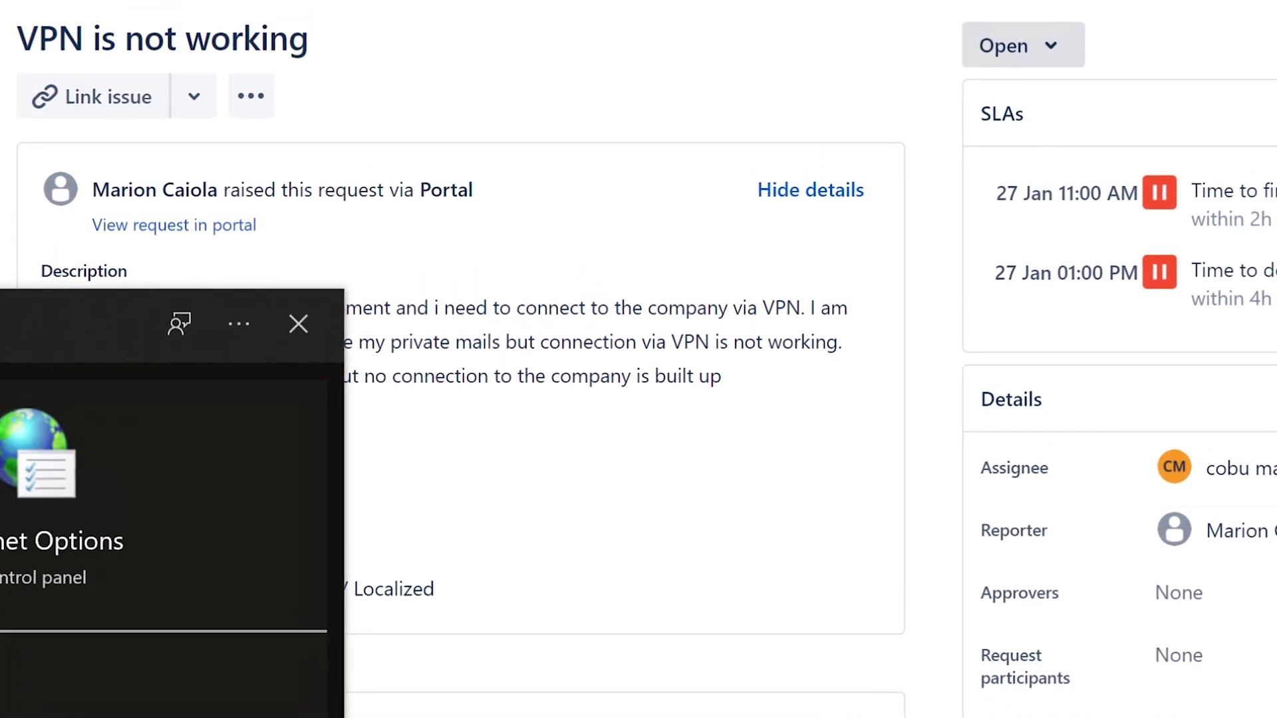
key("Return")
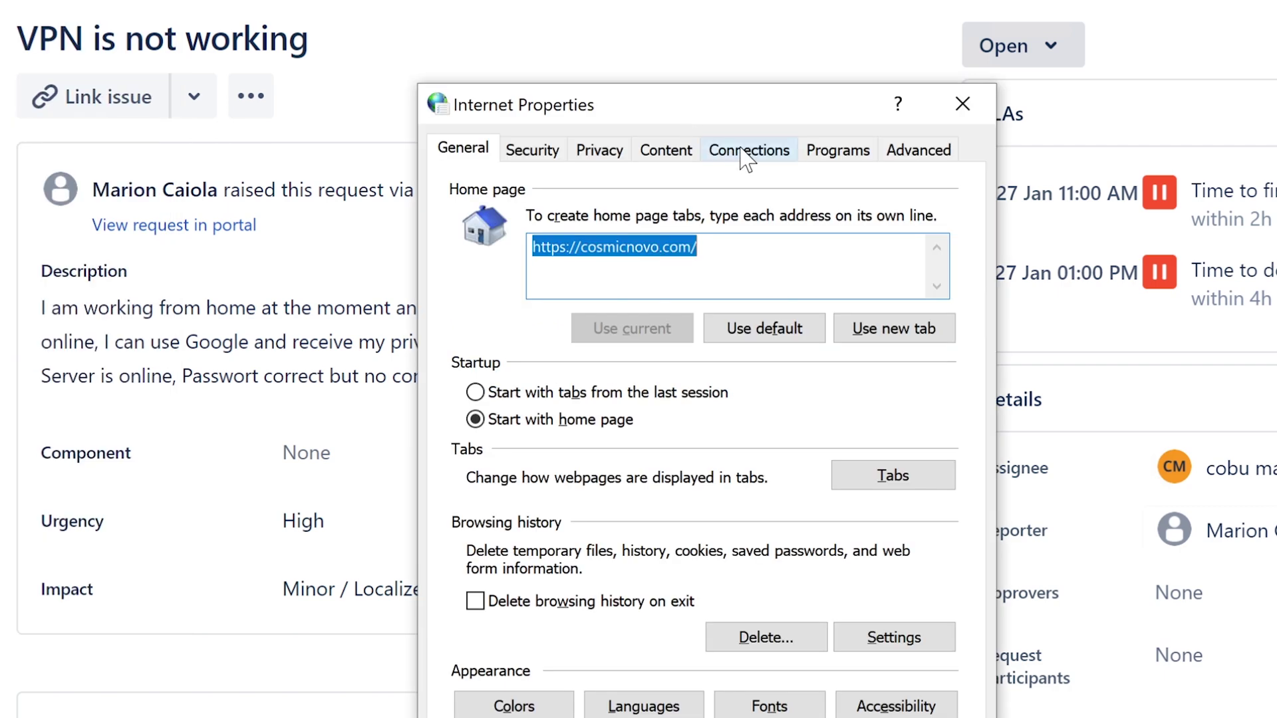
left_click(738, 151)
left_click_drag(747, 105, 864, 54)
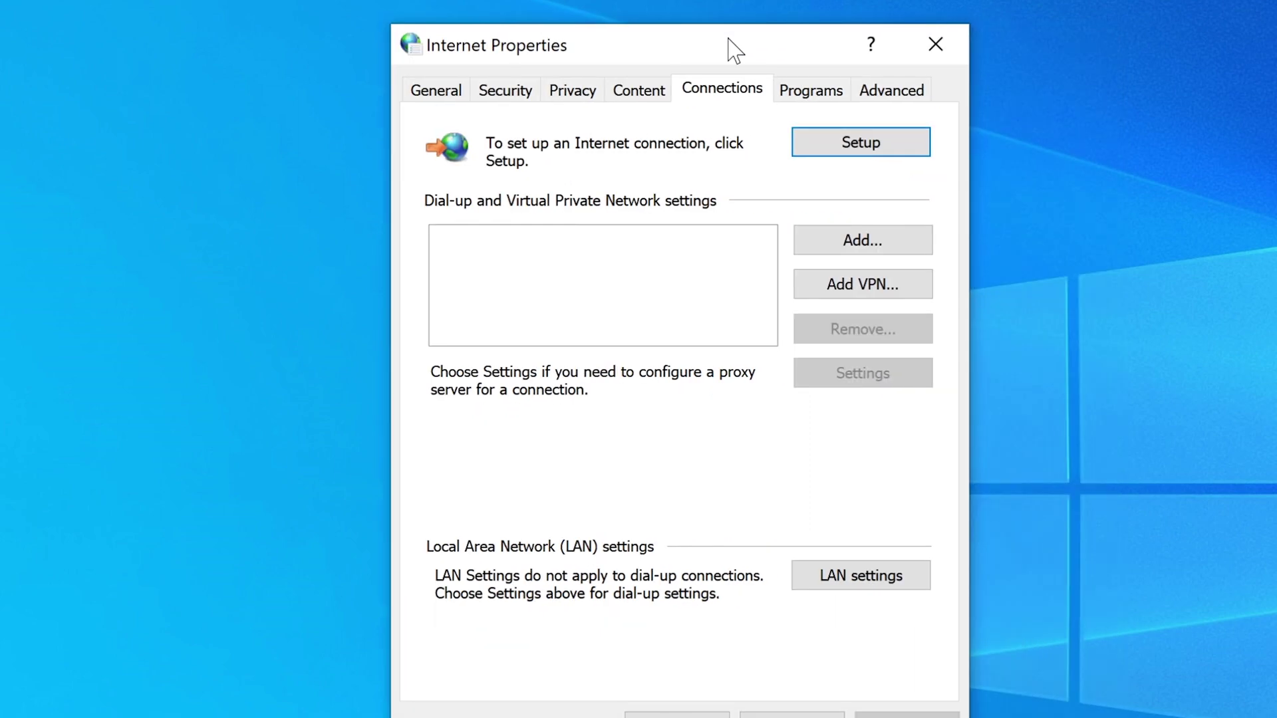
left_click(839, 577)
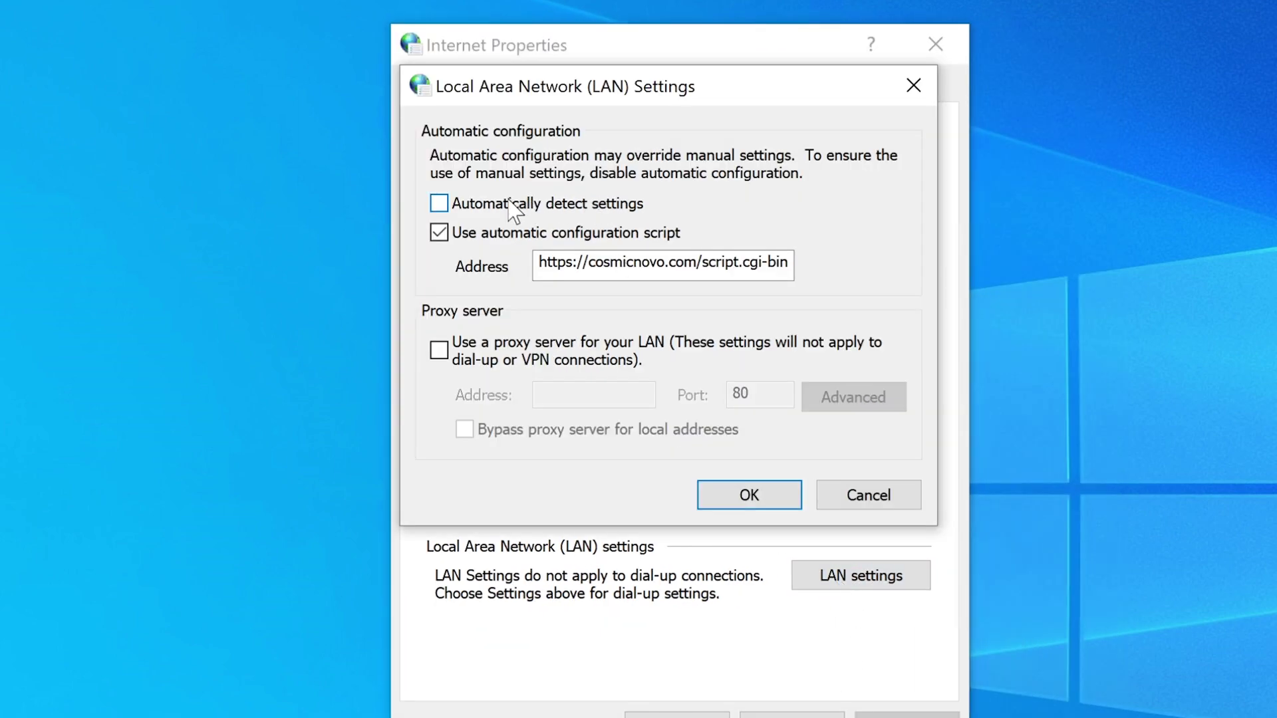
left_click_drag(702, 100, 685, 101)
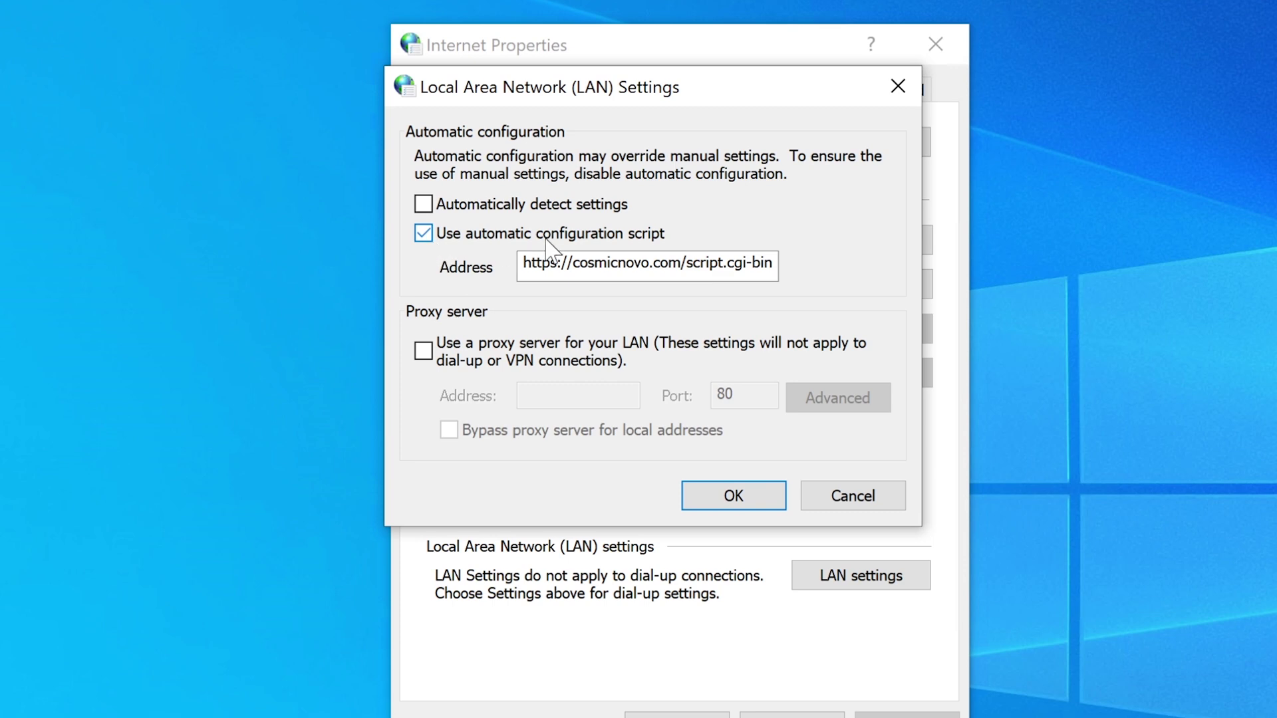
Step: Examine the automatic configuration script address in the LAN settings, including its domain and script name
left_click(523, 263)
mouse_move(523, 263)
left_mouse_down()
mouse_move(773, 263)
mouse_move(524, 263)
left_mouse_up()
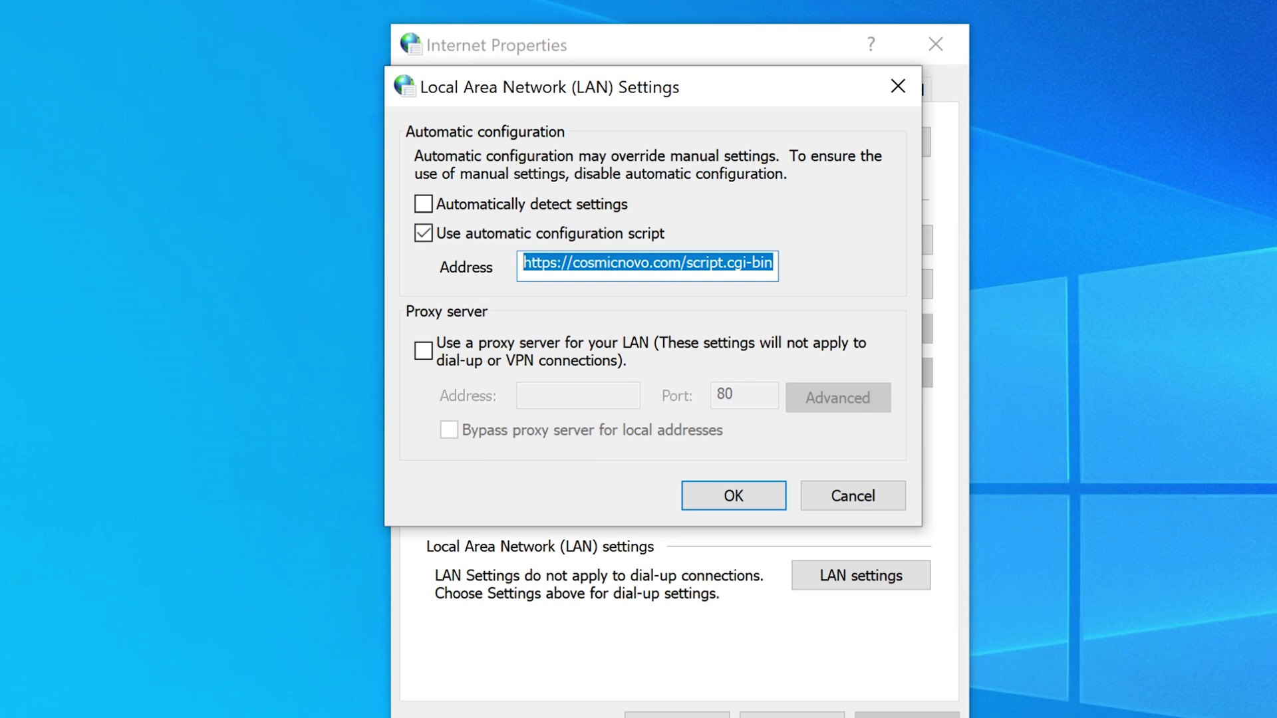
left_click(649, 262)
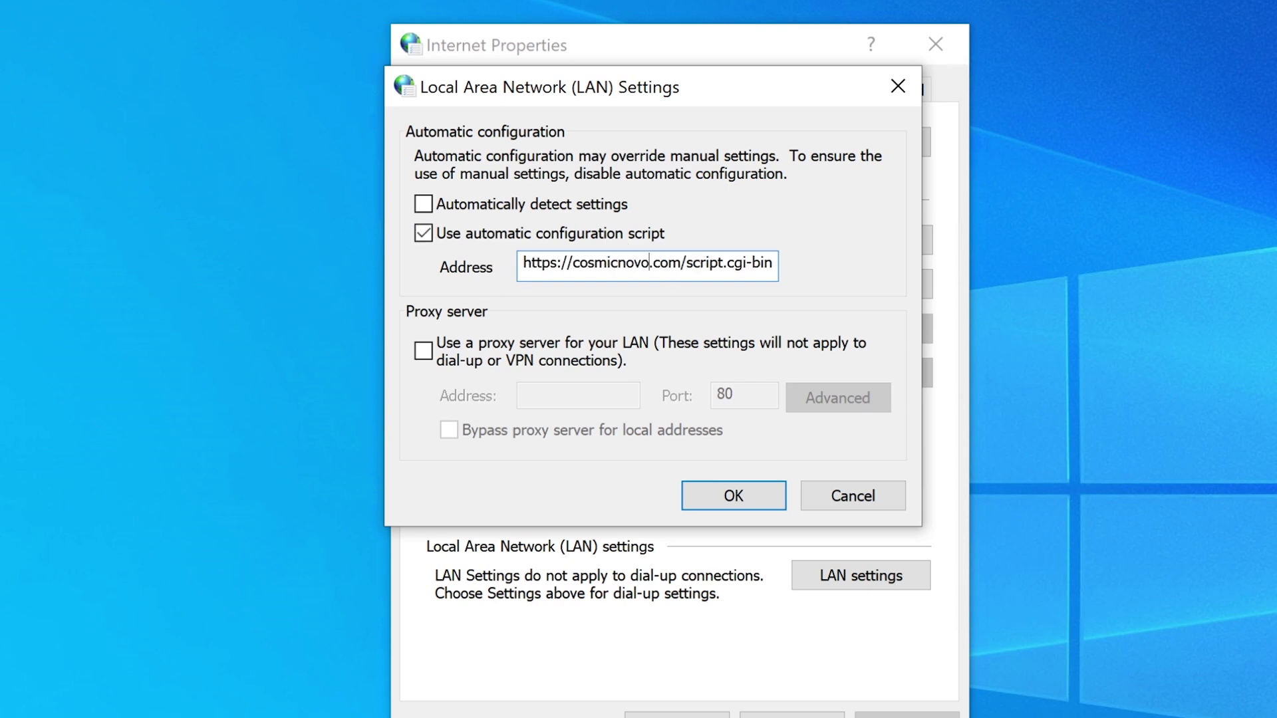
left_click_drag(686, 263, 795, 271)
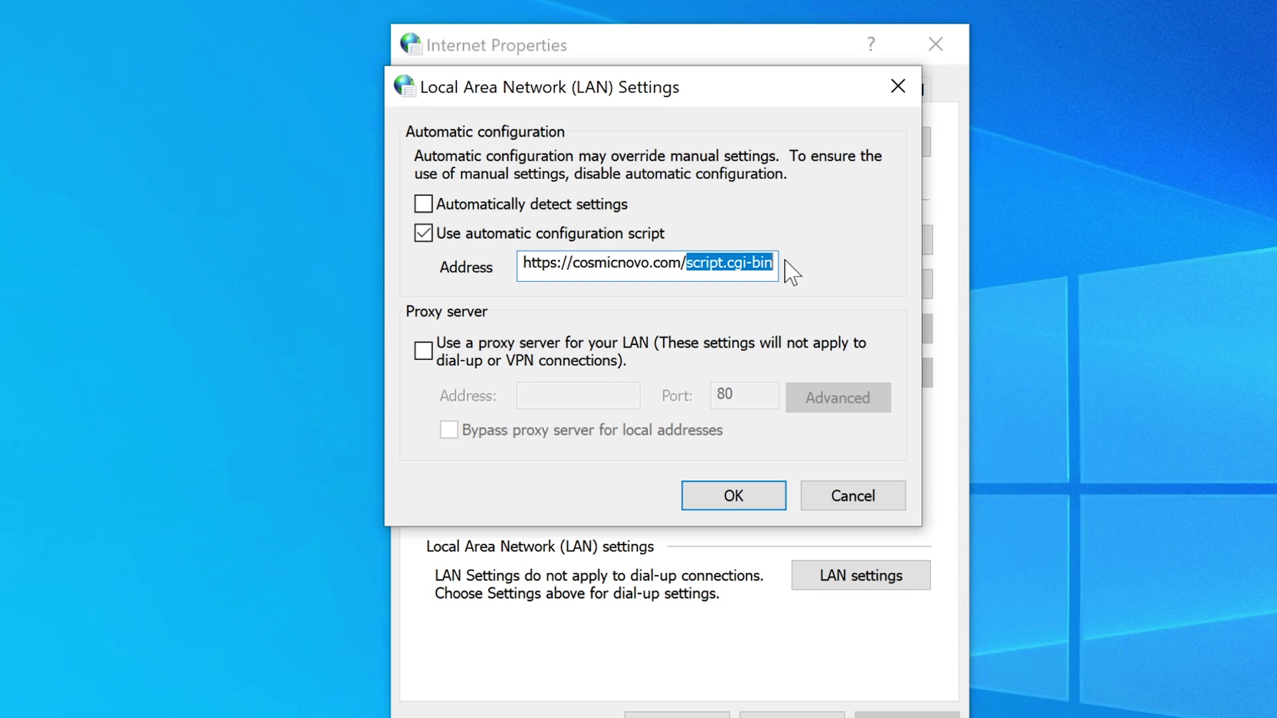
left_click(742, 263)
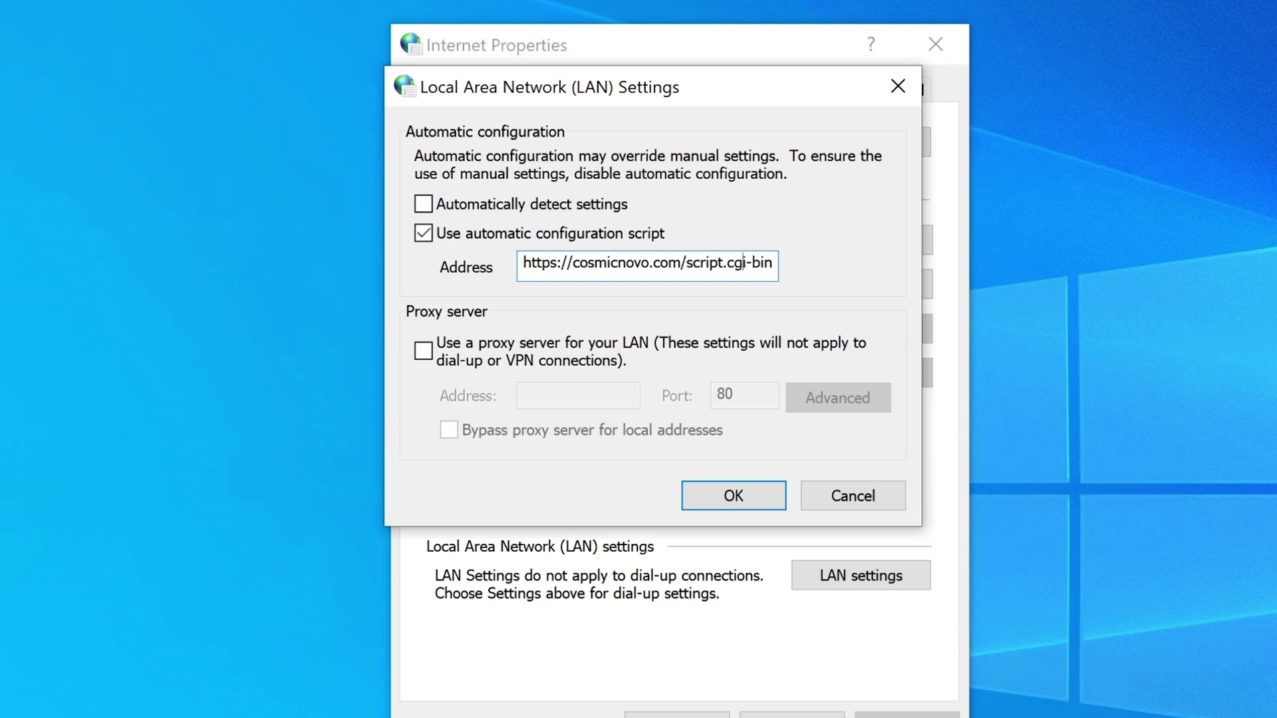
left_click_drag(775, 263, 521, 265)
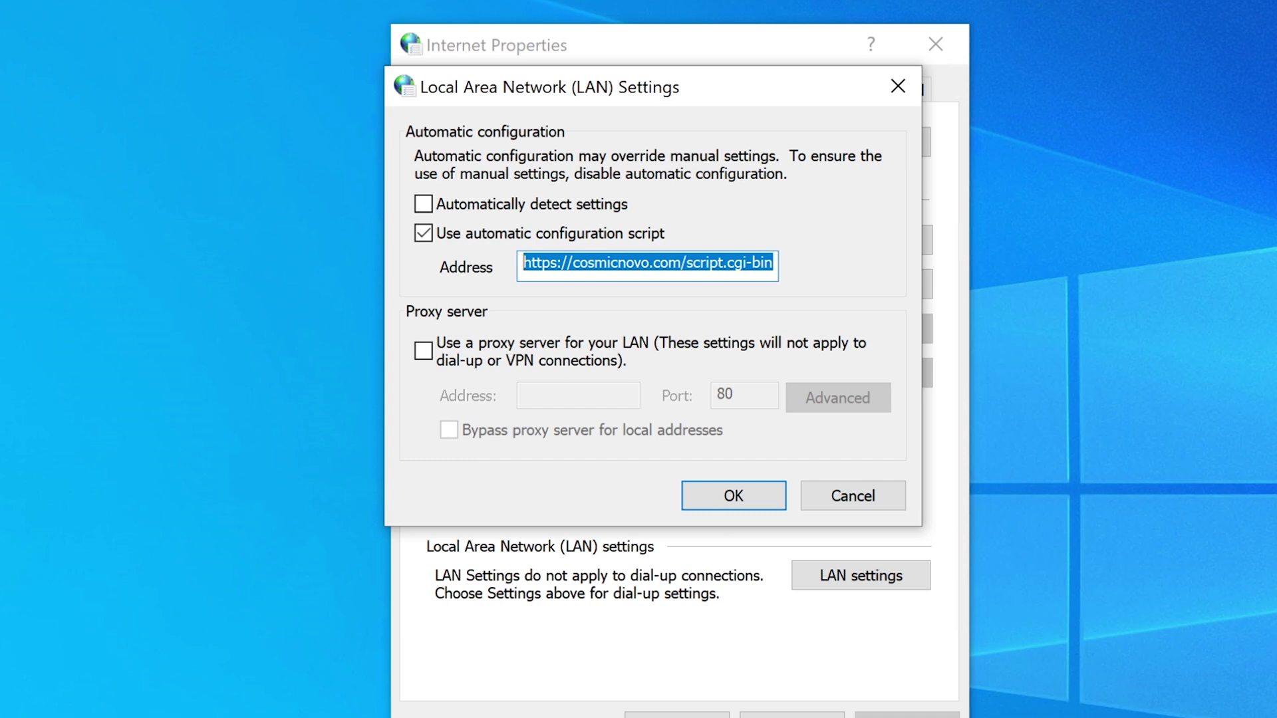
left_click(550, 262)
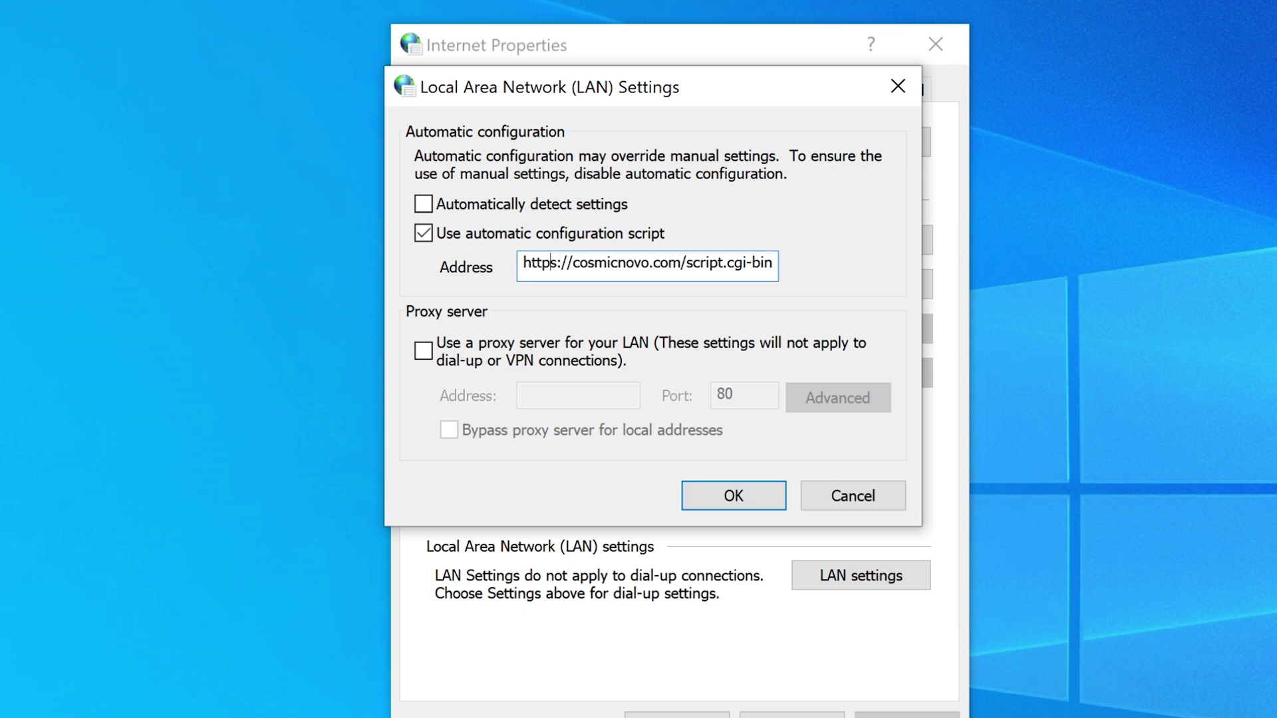
left_click_drag(523, 263, 772, 263)
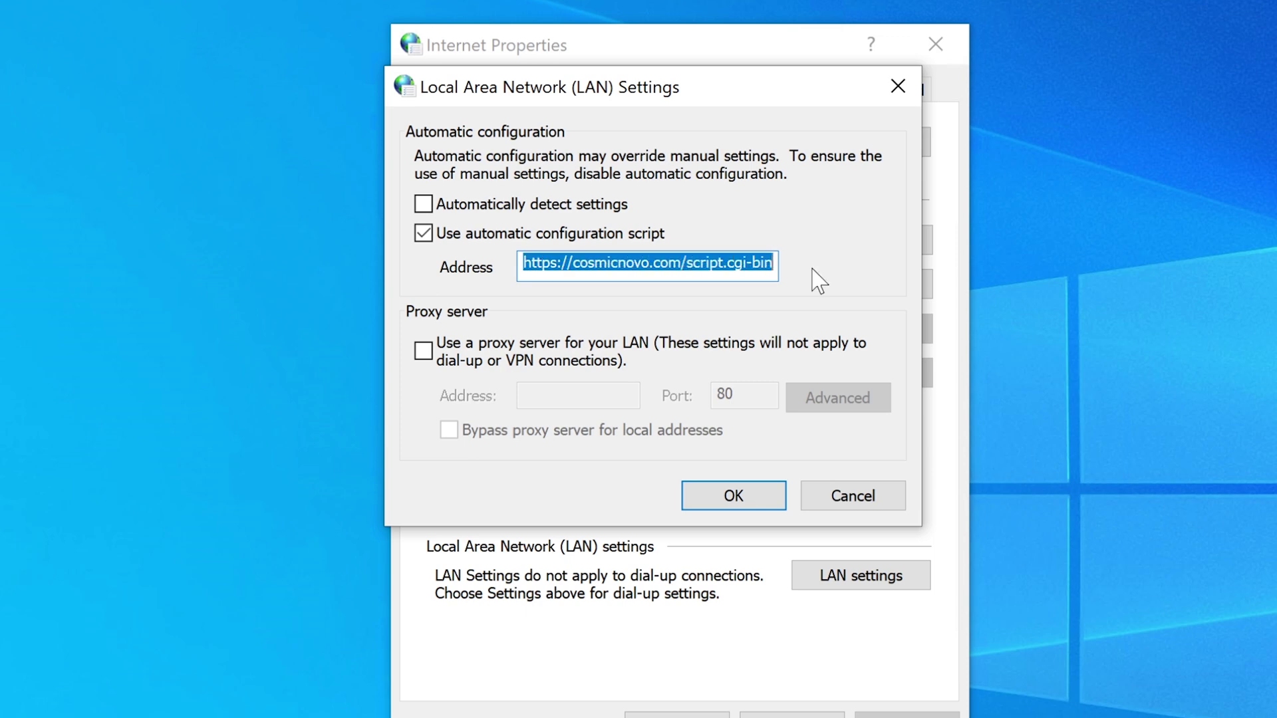
left_click(764, 262)
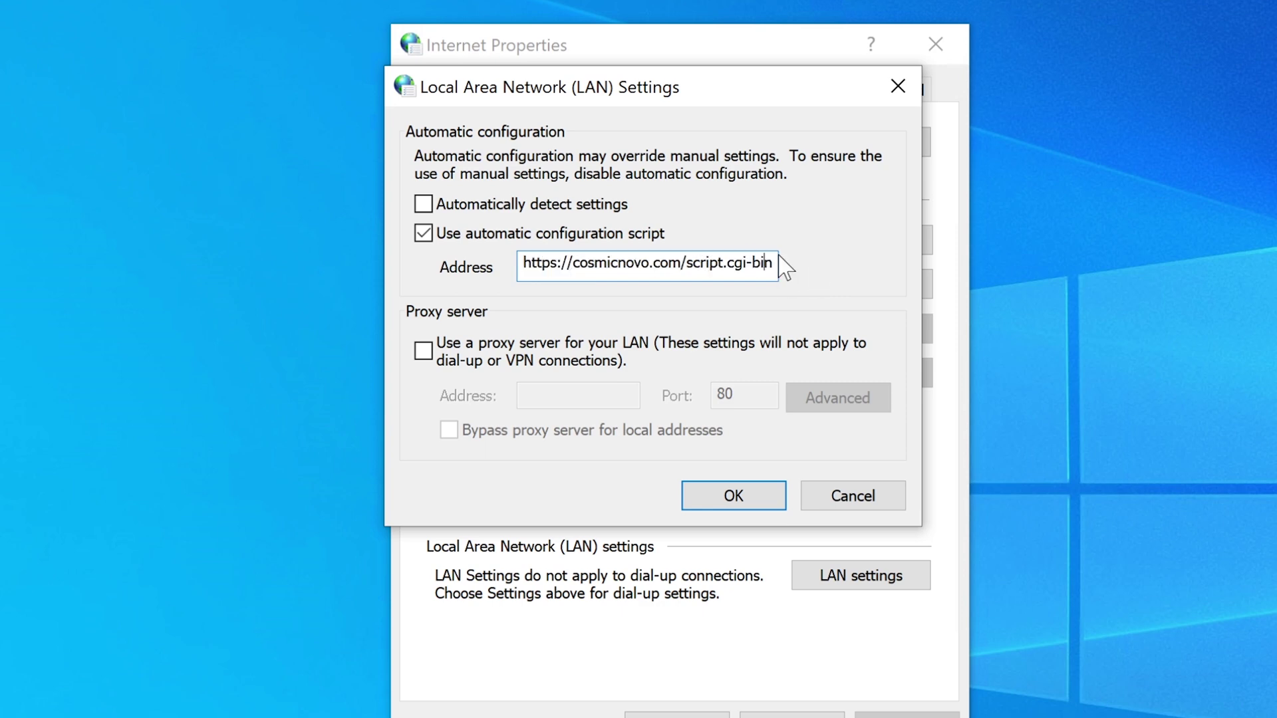
left_click_drag(772, 262, 522, 263)
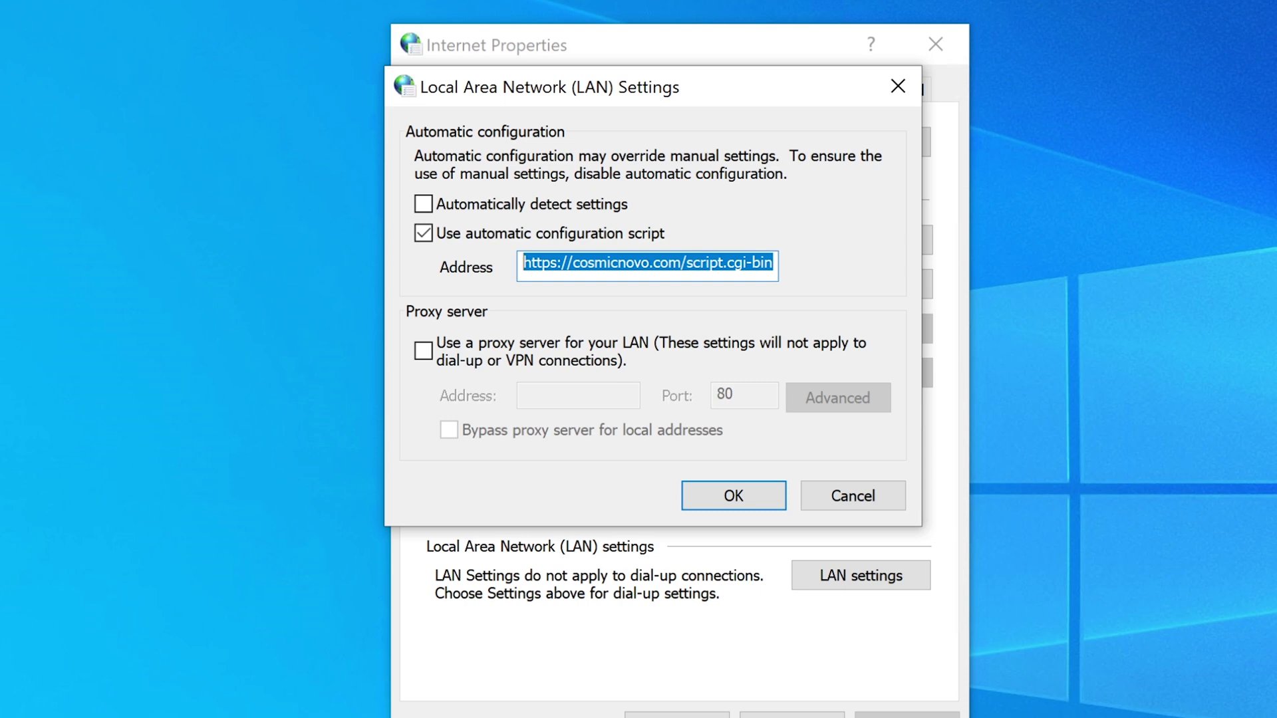
left_click(572, 262)
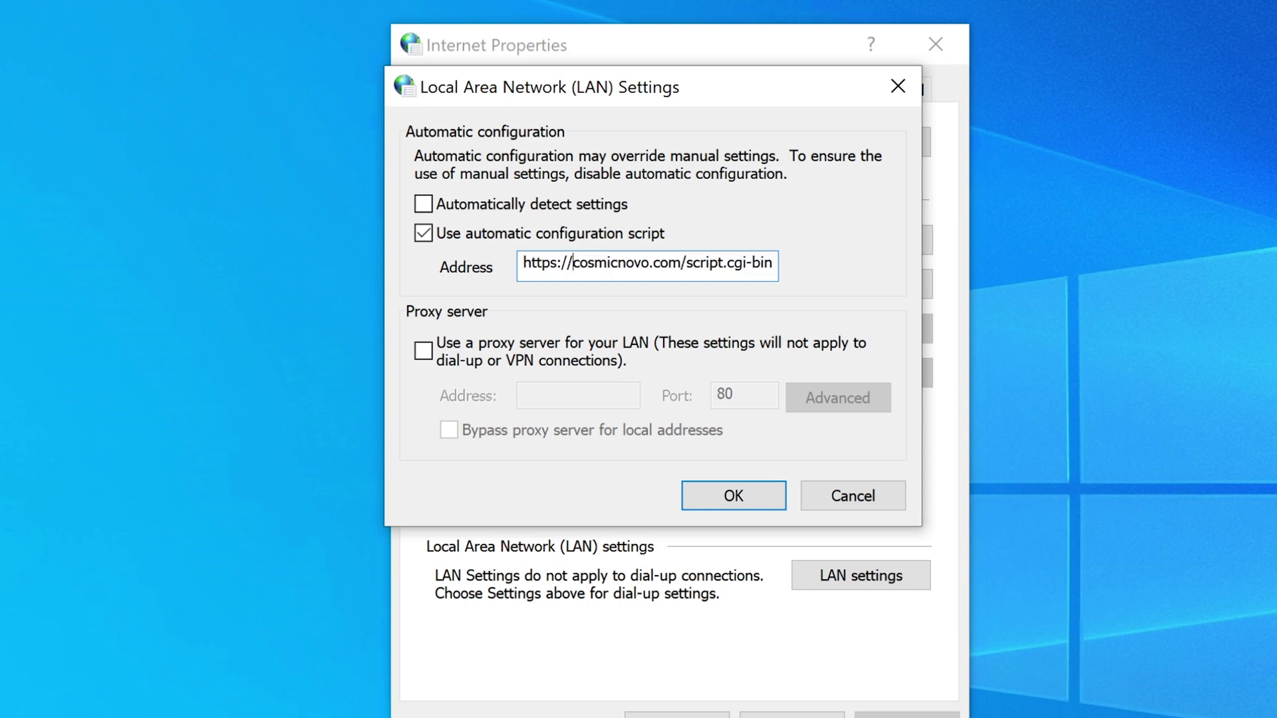
left_click_drag(572, 262, 773, 263)
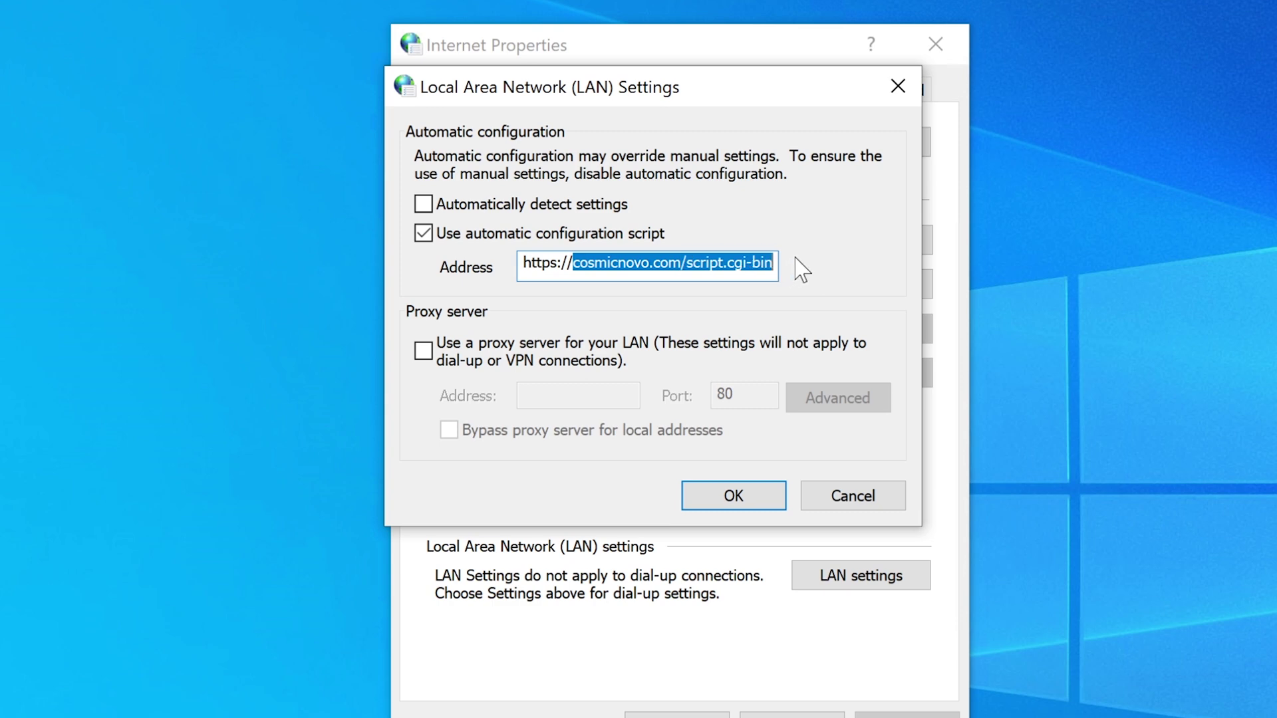
left_click(773, 263)
key("shift+Left")
key("shift+Left")
key("shift+Left")
key("shift+Left")
key("shift+Left")
key("shift+Left")
key("shift+Left")
key("shift+Left")
key("shift+Left")
key("shift+Left")
key("shift+Left")
key("shift+Left")
key("shift+Left")
key("shift+Left")
key("shift+Left")
key("shift+Left")
key("shift+Left")
key("shift+Left")
key("shift+Left")
key("shift+Left")
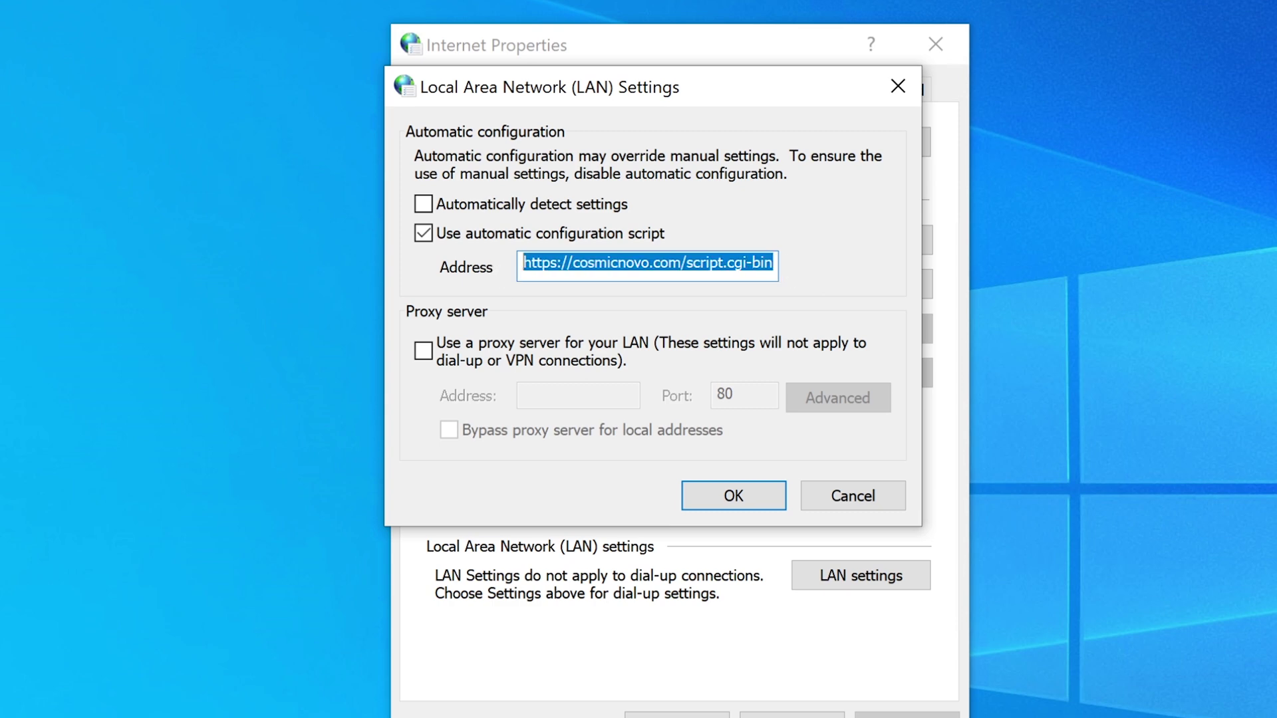
key("Left")
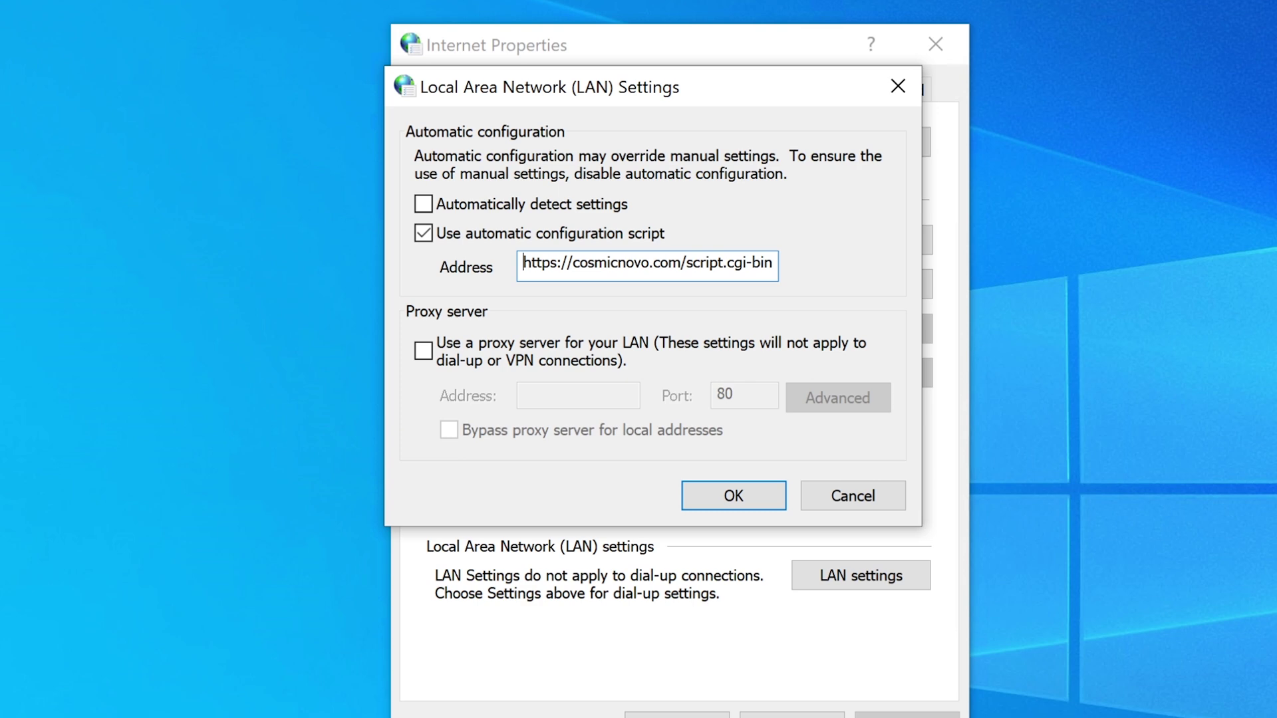
key("shift+Right")
key("shift+Right")
key("shift+Right")
key("shift+Right")
key("shift+Right")
key("shift+Right")
key("shift+Right")
key("shift+Right")
key("shift+Right")
key("shift+Right")
key("shift+Right")
key("shift+Right")
key("shift+Right")
key("shift+Right")
key("shift+Right")
key("shift+Right")
key("shift+Right")
key("shift+Right")
key("shift+Right")
key("shift+Right")
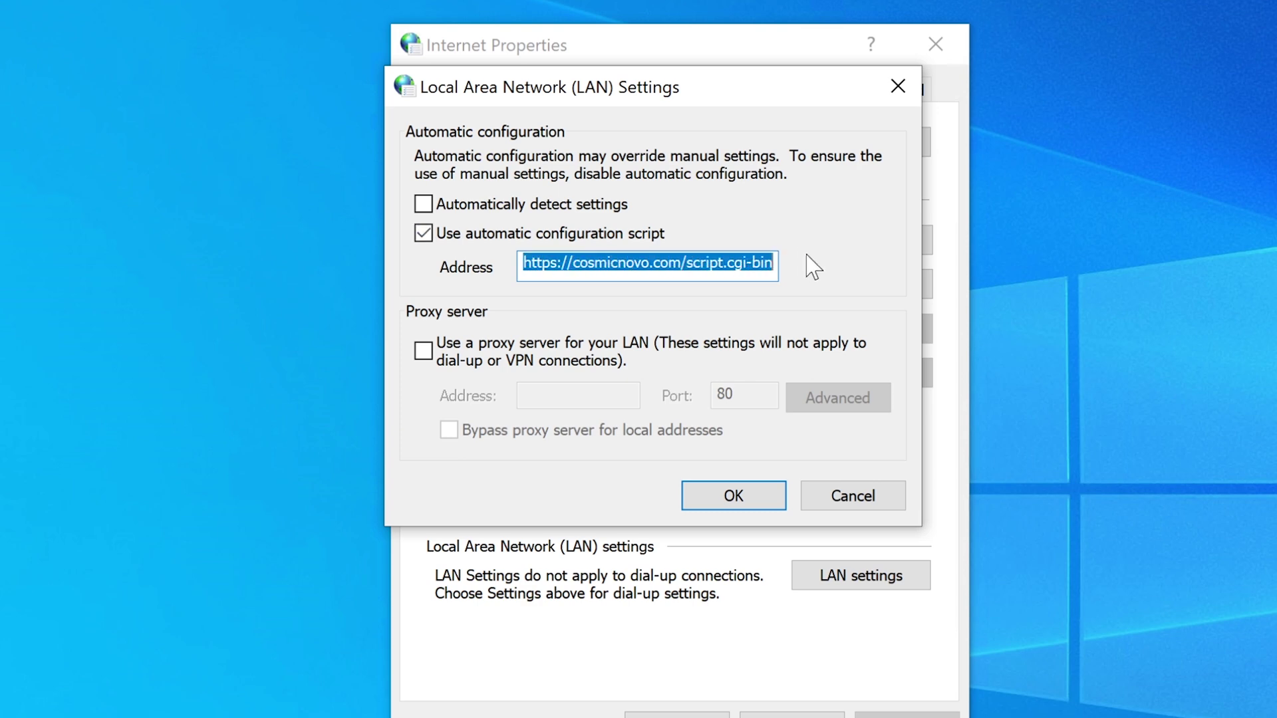
left_click(764, 264)
Step: Delete the automatic configuration script address and undo the deletion
left_click_drag(772, 262, 523, 262)
key("BackSpace")
key("ctrl+z")
left_click(562, 263)
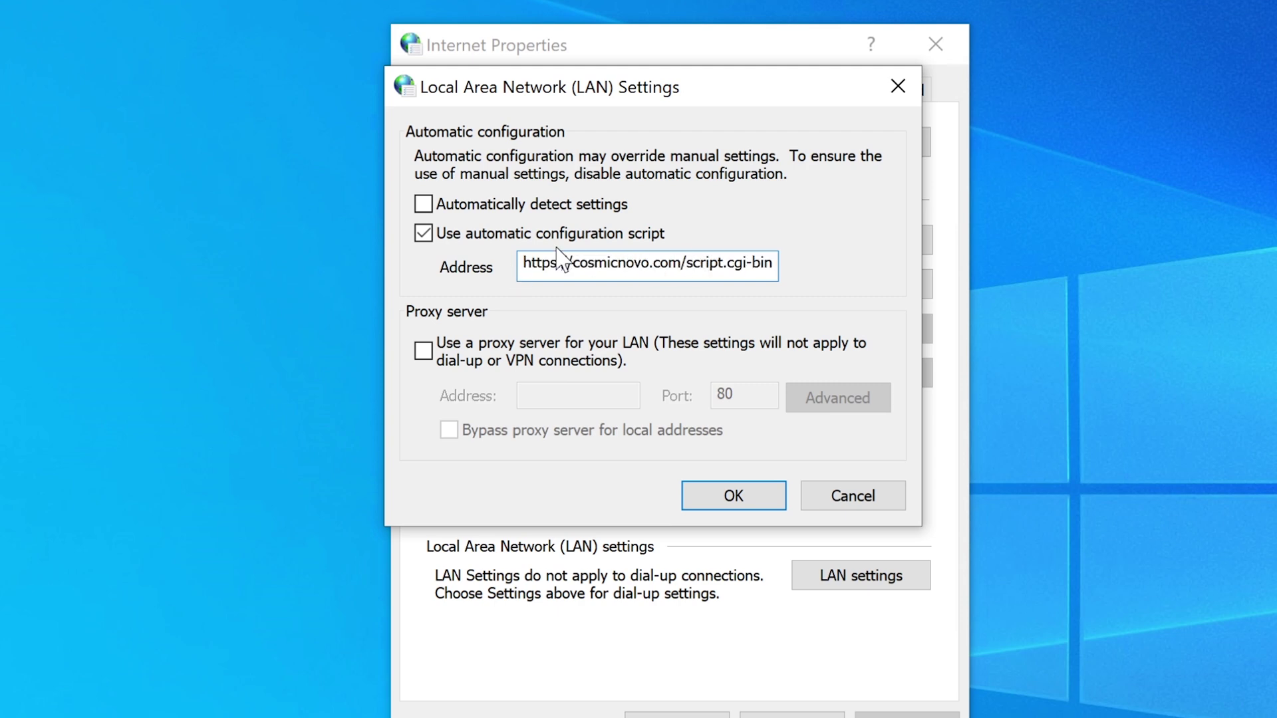
Step: Review the script address once more, and close the LAN settings and Internet Properties without saving
left_click_drag(523, 263, 783, 271)
left_click(772, 263)
left_click(856, 507)
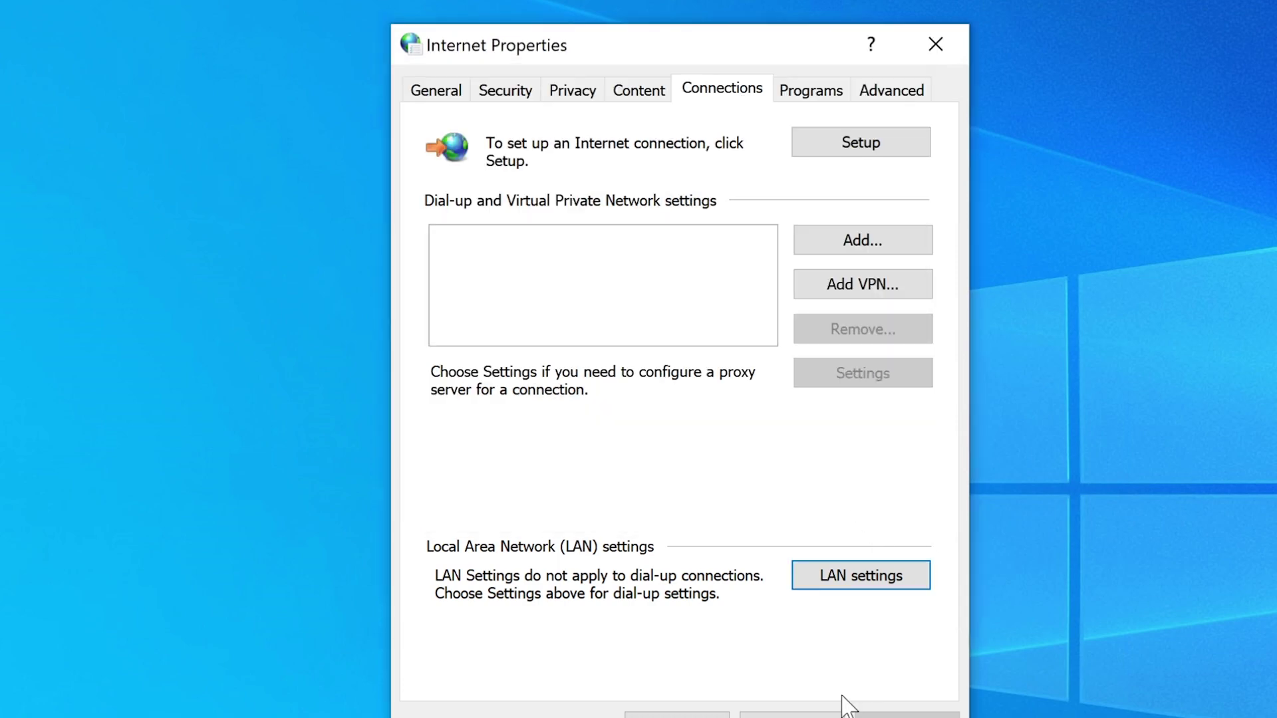
left_click(835, 713)
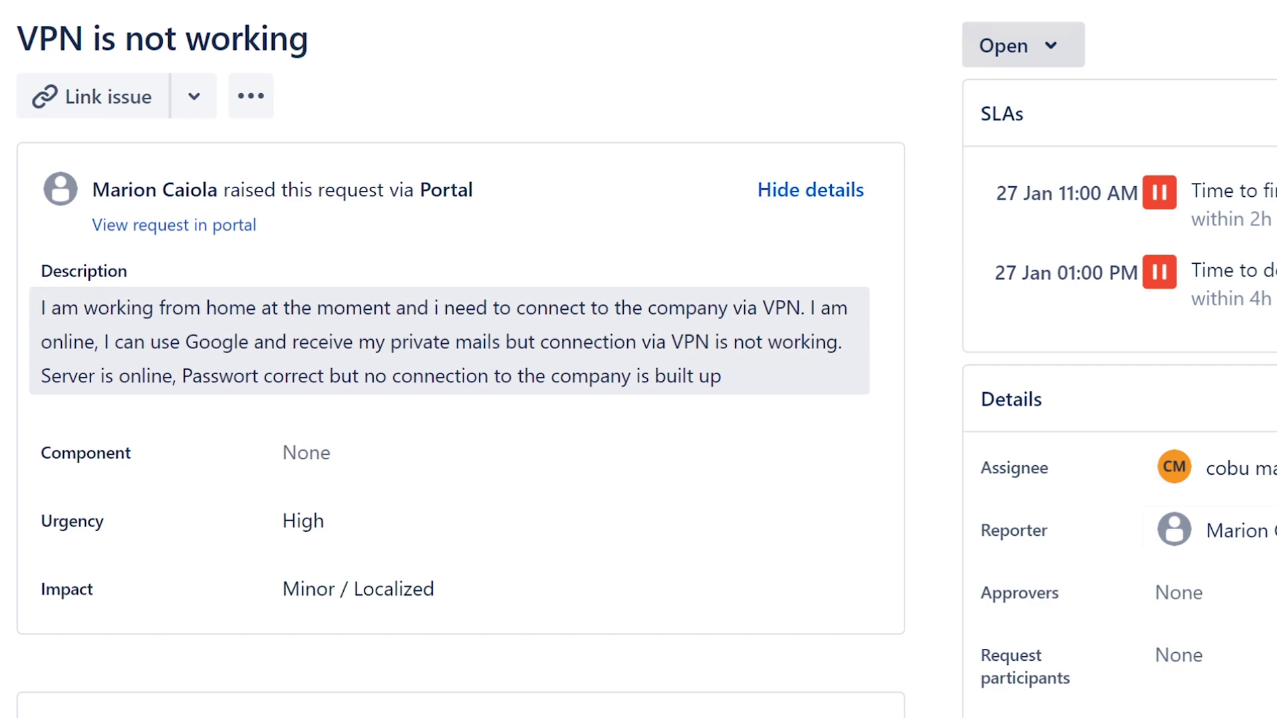
Step: Examine the ticket description's line about using Google, receiving private mails and the VPN connection
left_click_drag(179, 341, 846, 342)
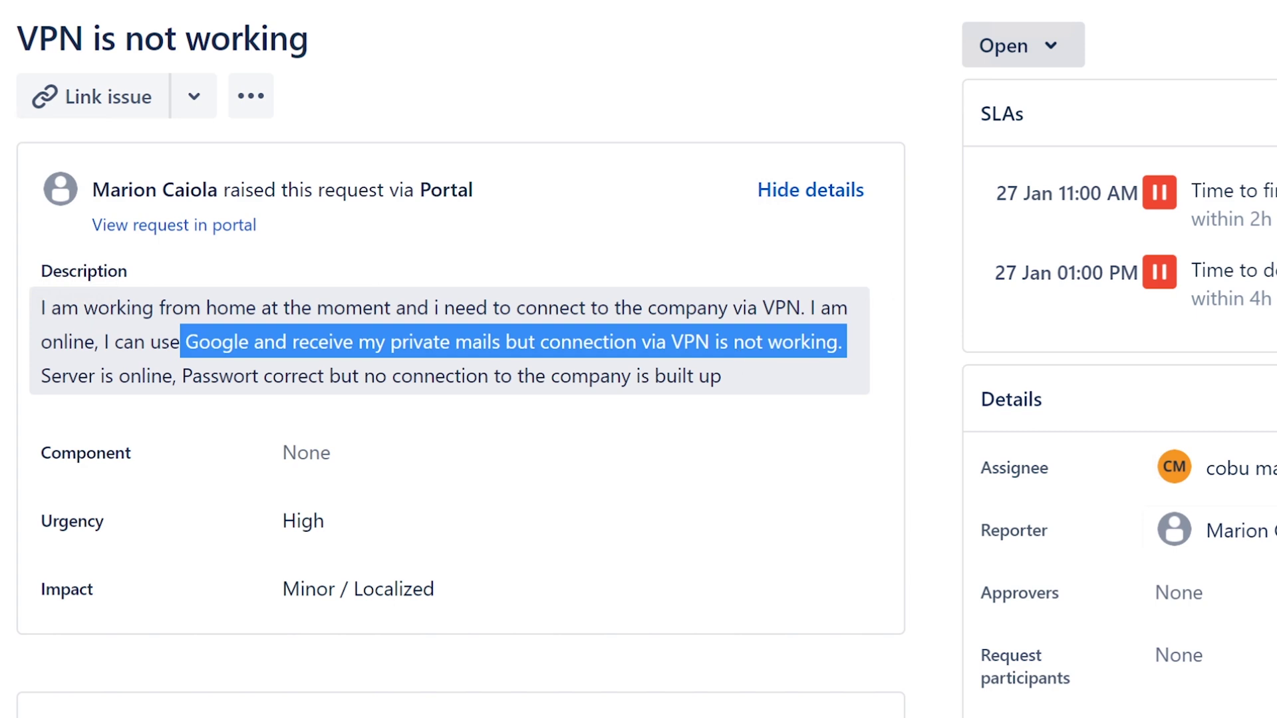
left_click(435, 342)
left_click_drag(180, 342, 248, 341)
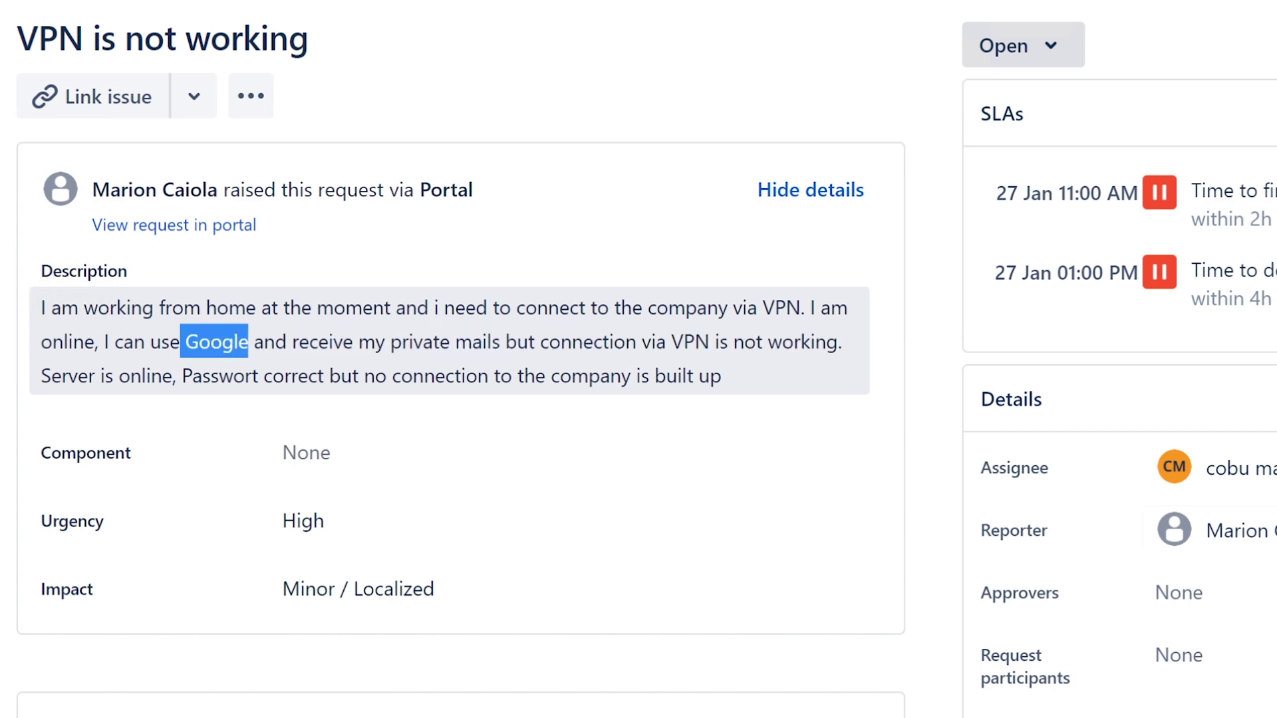
left_click(262, 348)
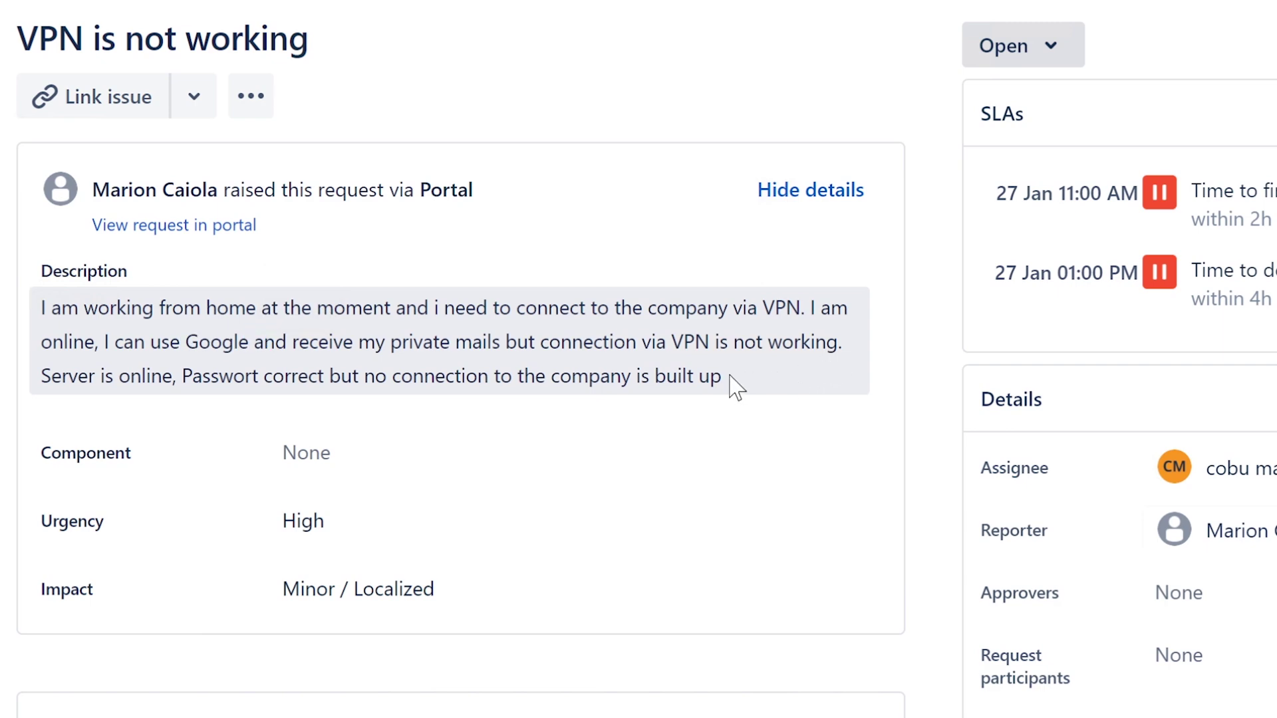
Step: Examine the last line of the ticket description, focusing on the "Server is online" statement
left_click_drag(725, 377, 61, 369)
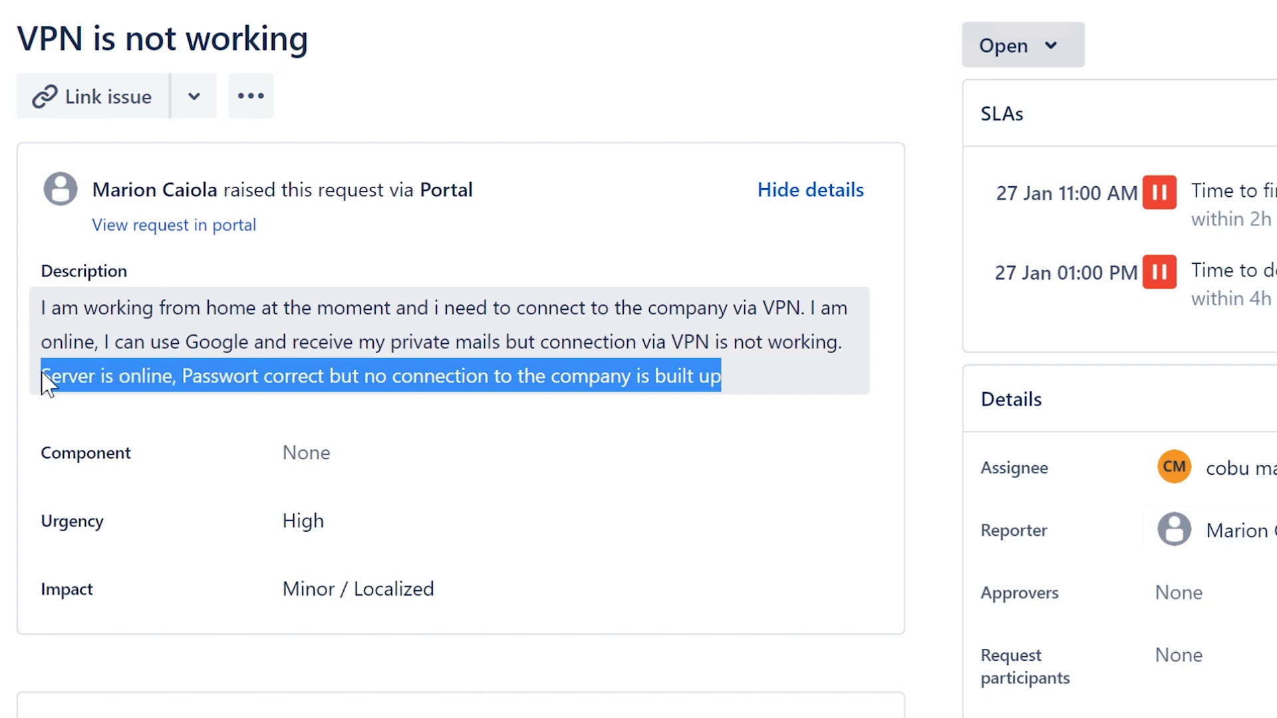
left_click_drag(41, 372, 41, 378)
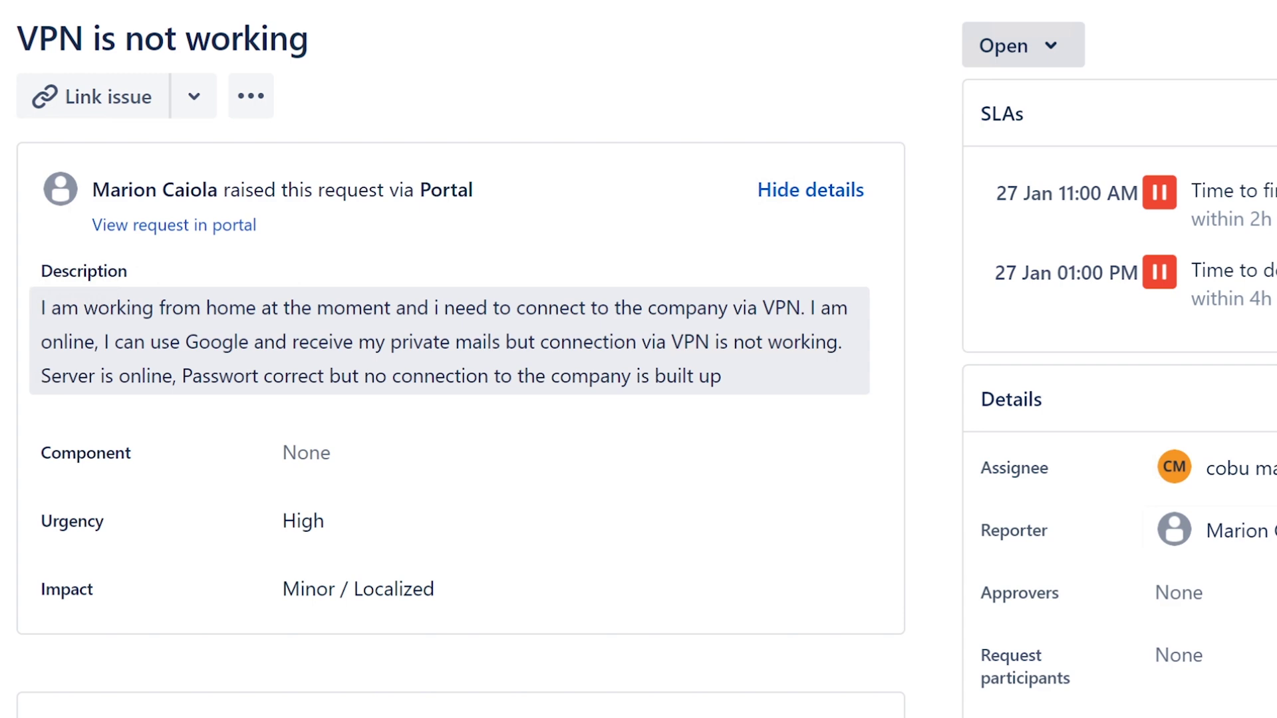
left_click_drag(41, 376, 177, 376)
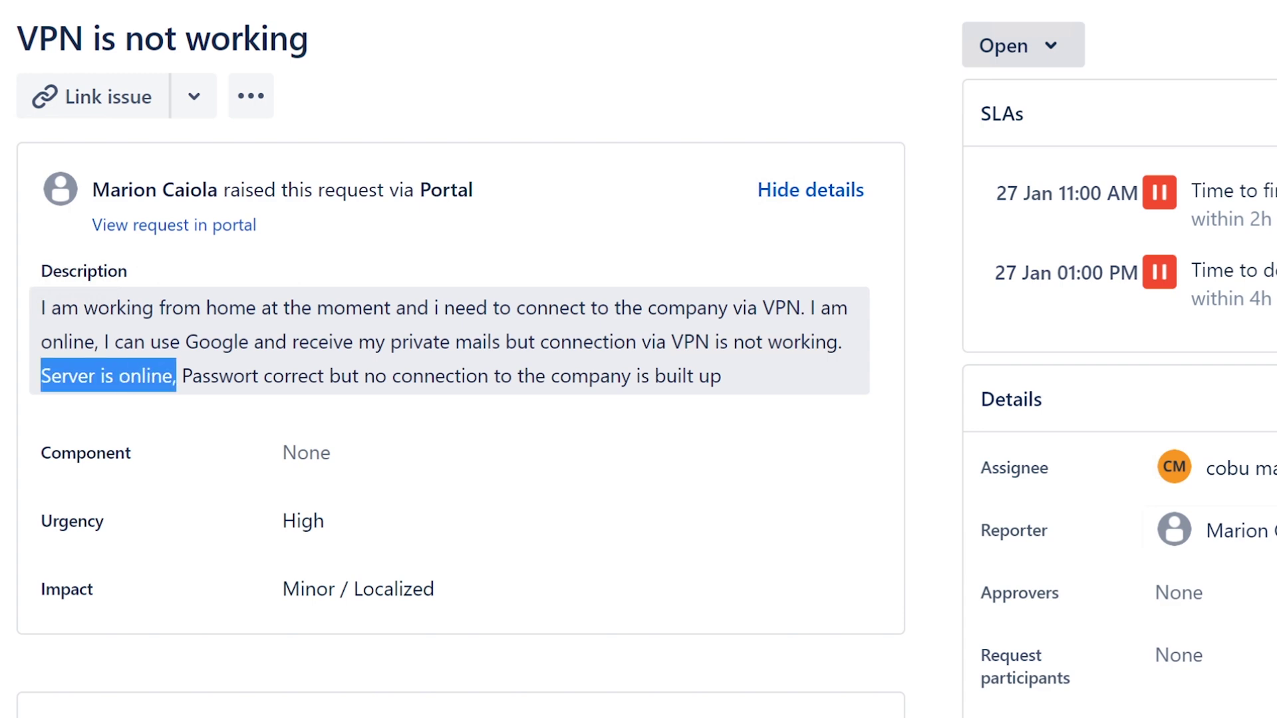
left_click(183, 383)
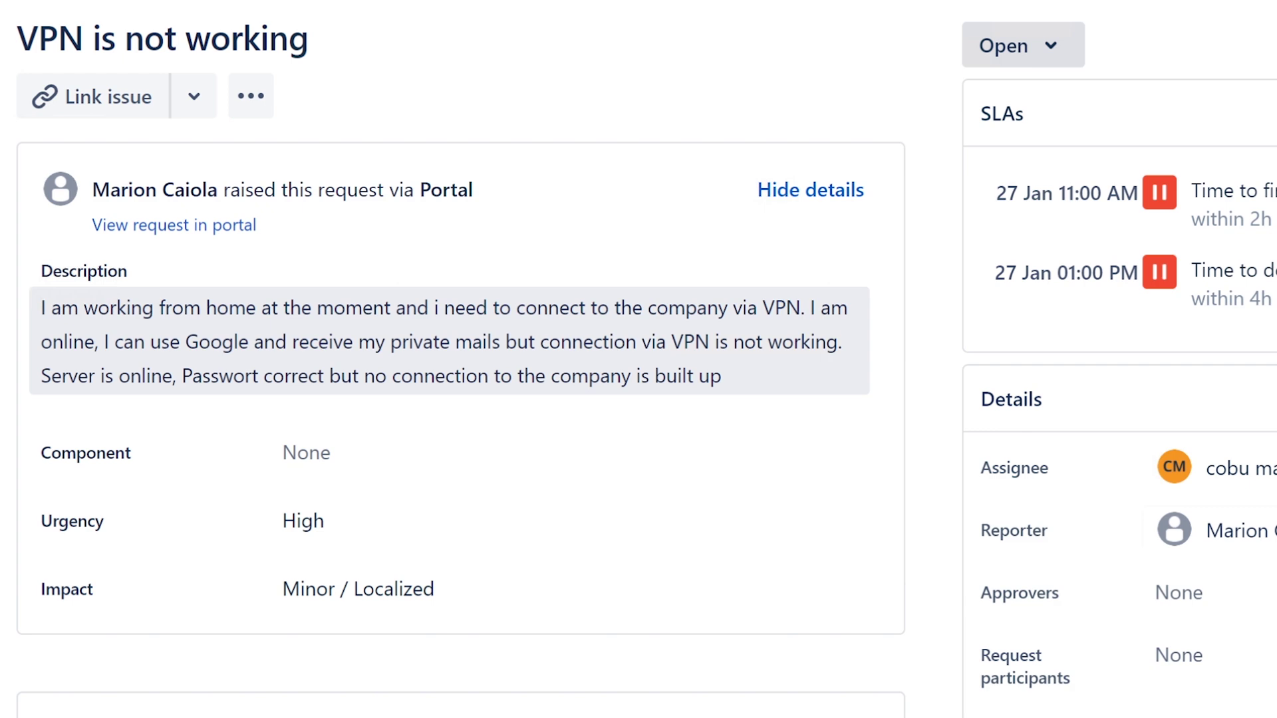
left_click_drag(182, 377, 41, 377)
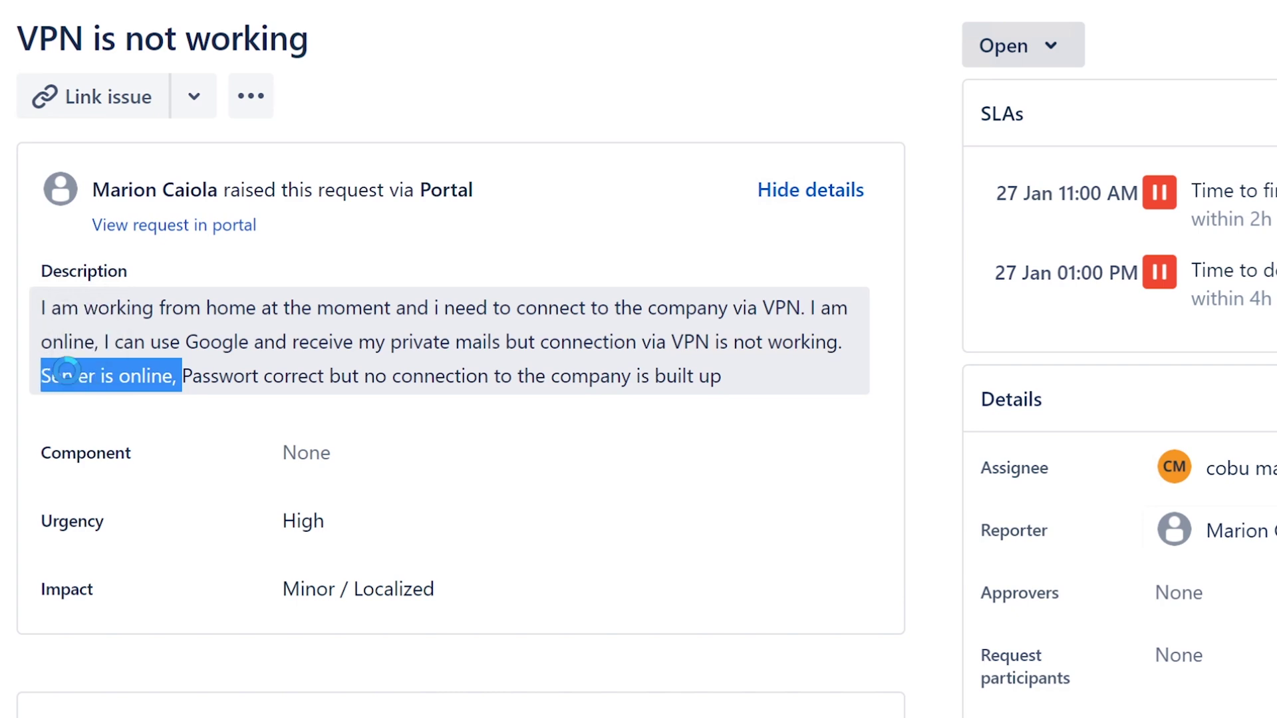
left_click(36, 378)
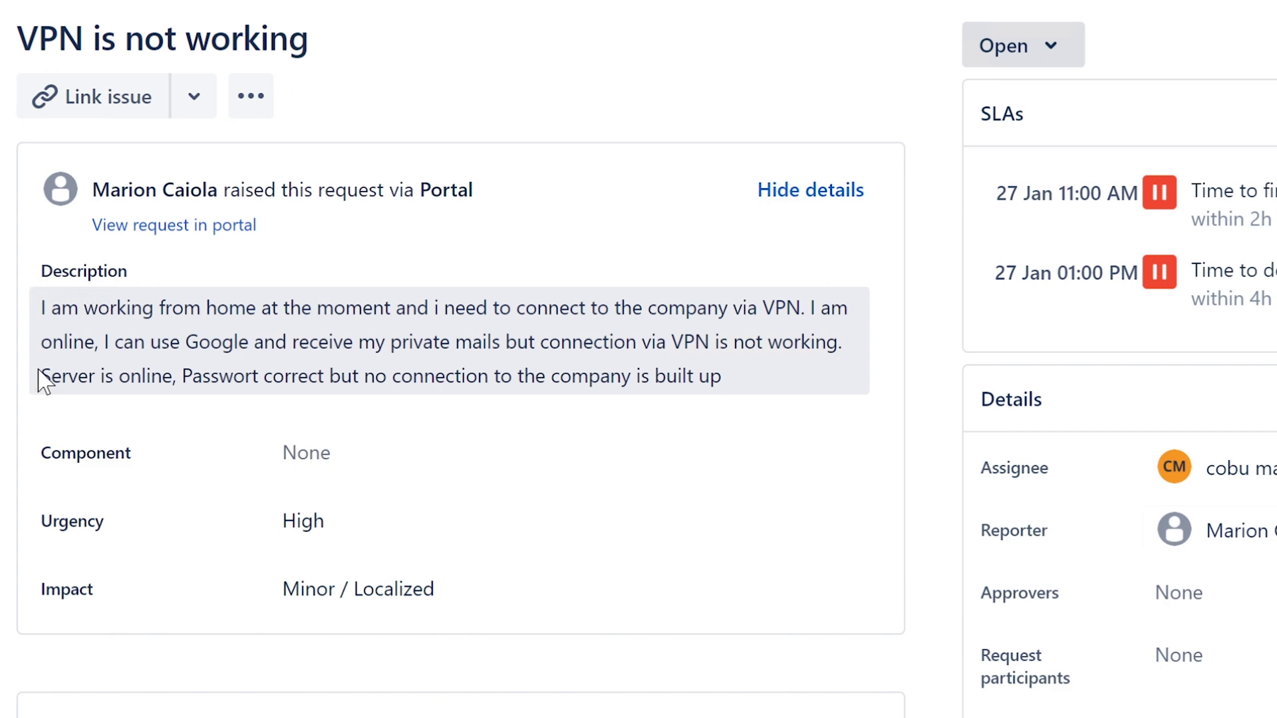
left_click_drag(38, 376, 182, 377)
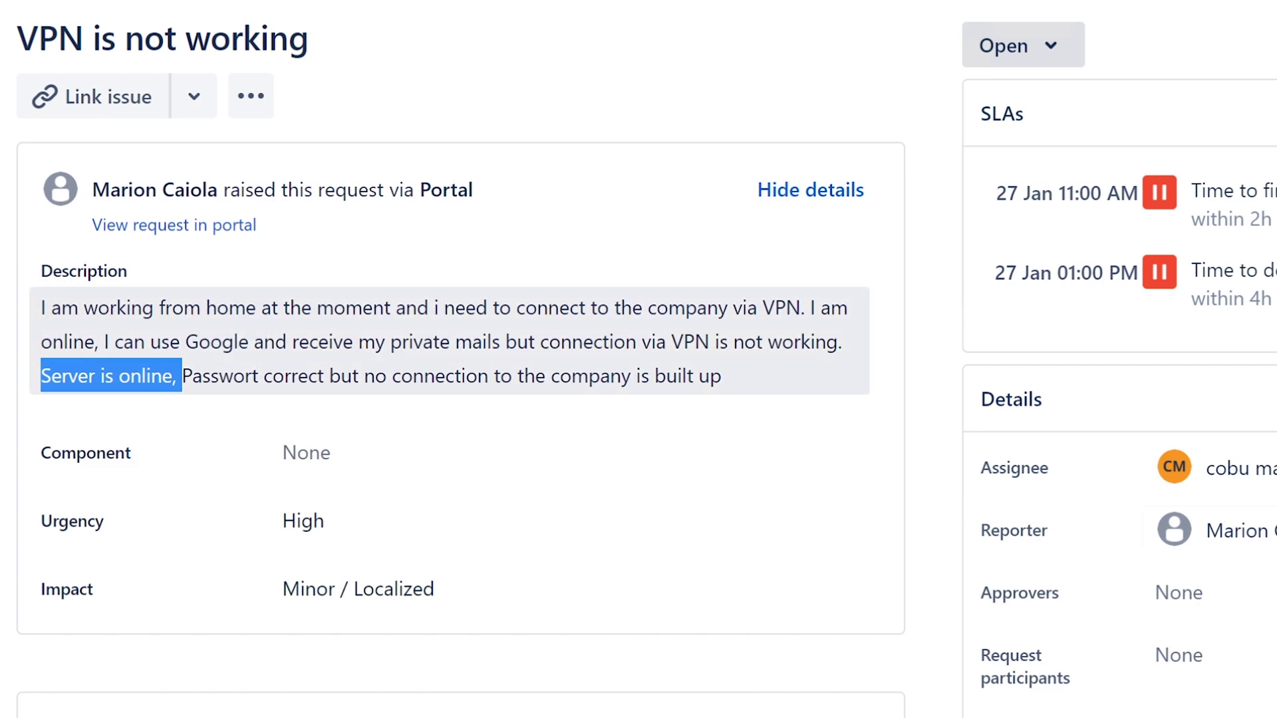
left_click(182, 376)
Step: Examine the description's statement about the password and the connection to the company
left_click_drag(182, 376, 732, 369)
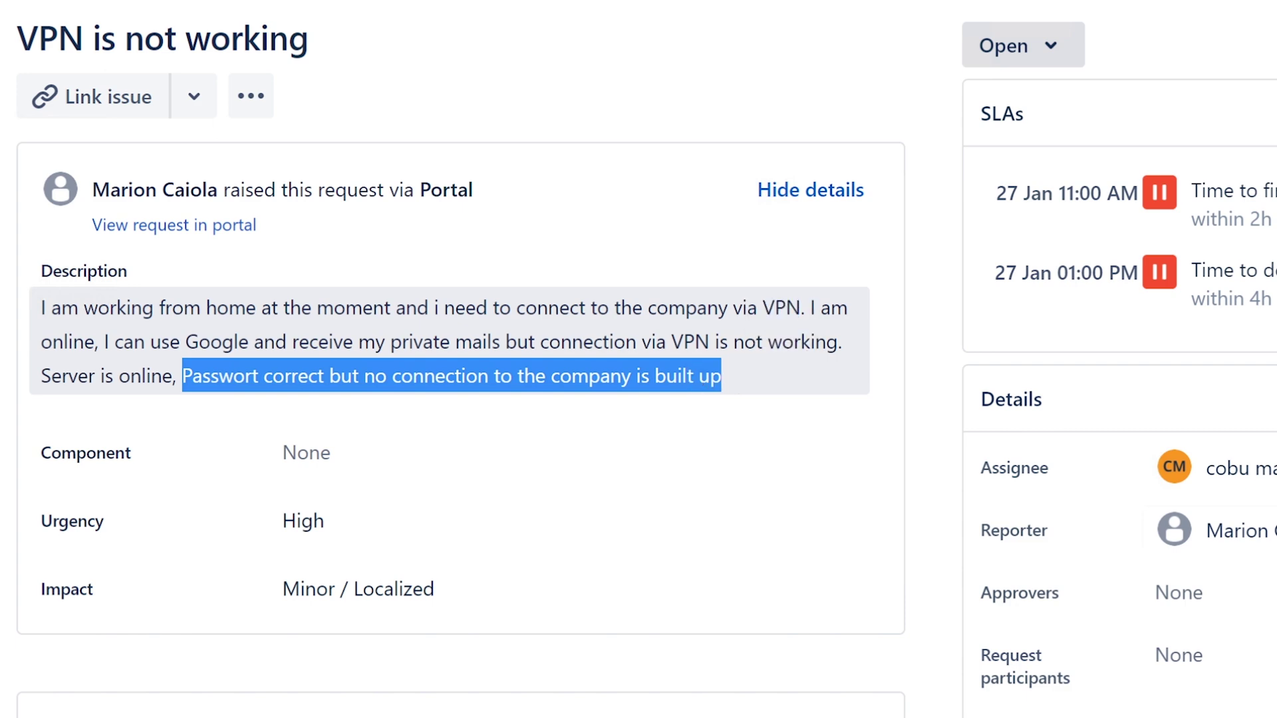
left_click(733, 370)
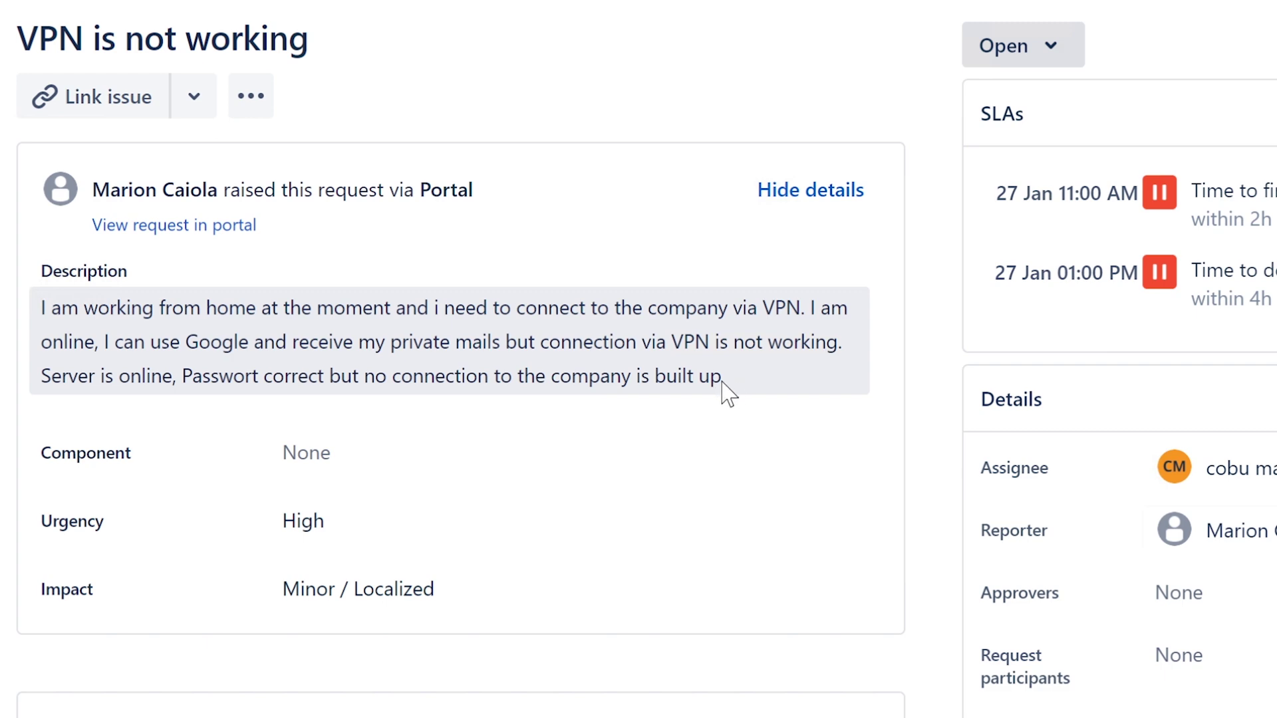
left_click_drag(724, 377, 181, 376)
left_click(321, 374)
left_click_drag(182, 376, 734, 386)
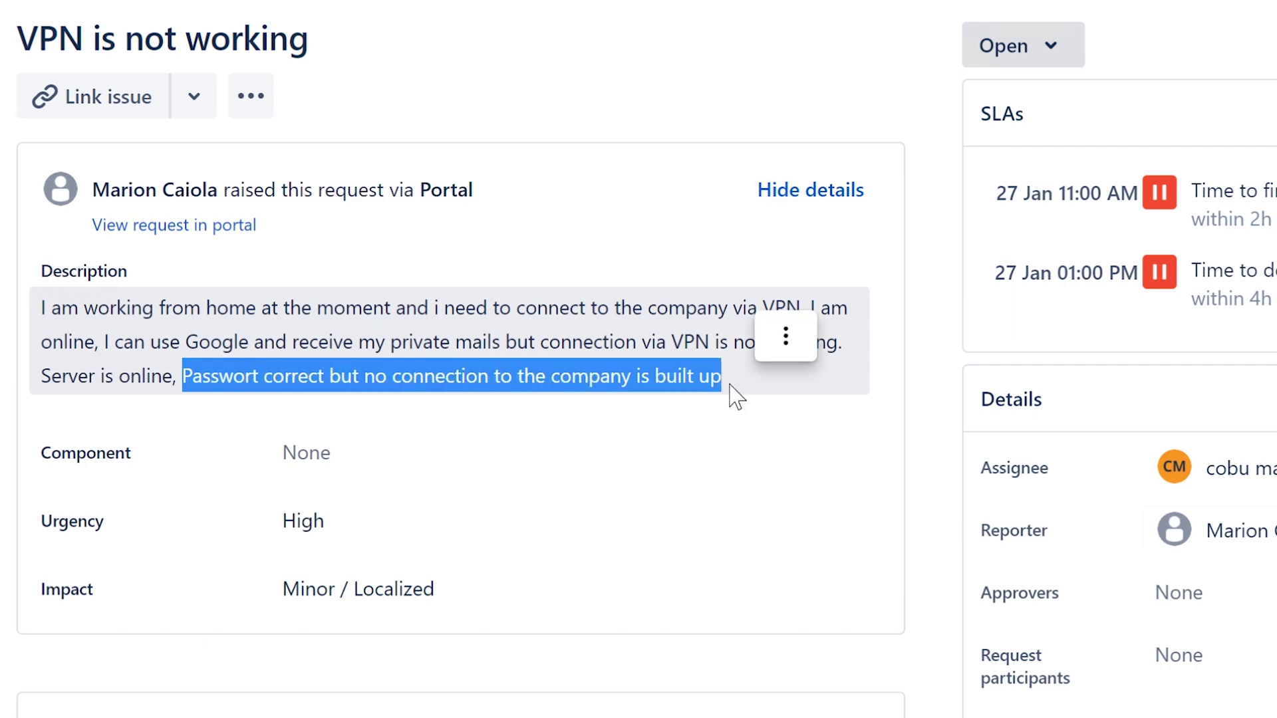
left_click(707, 384)
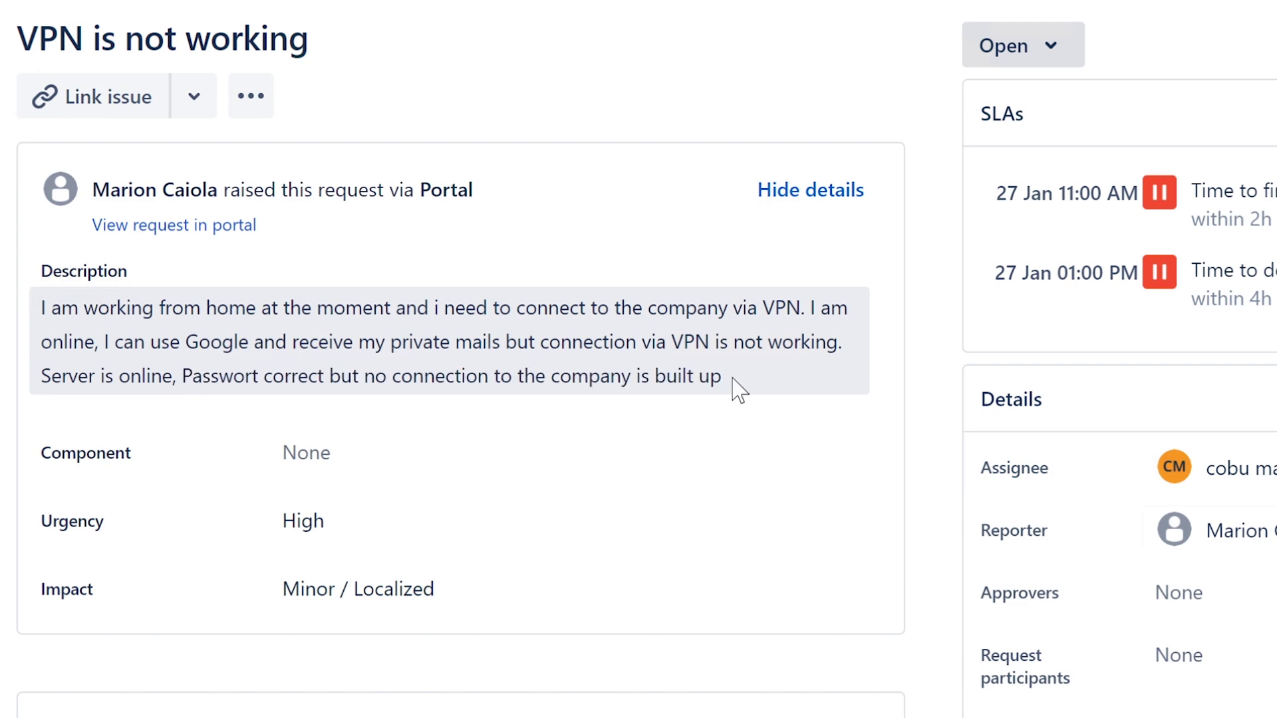
left_click_drag(725, 376, 181, 376)
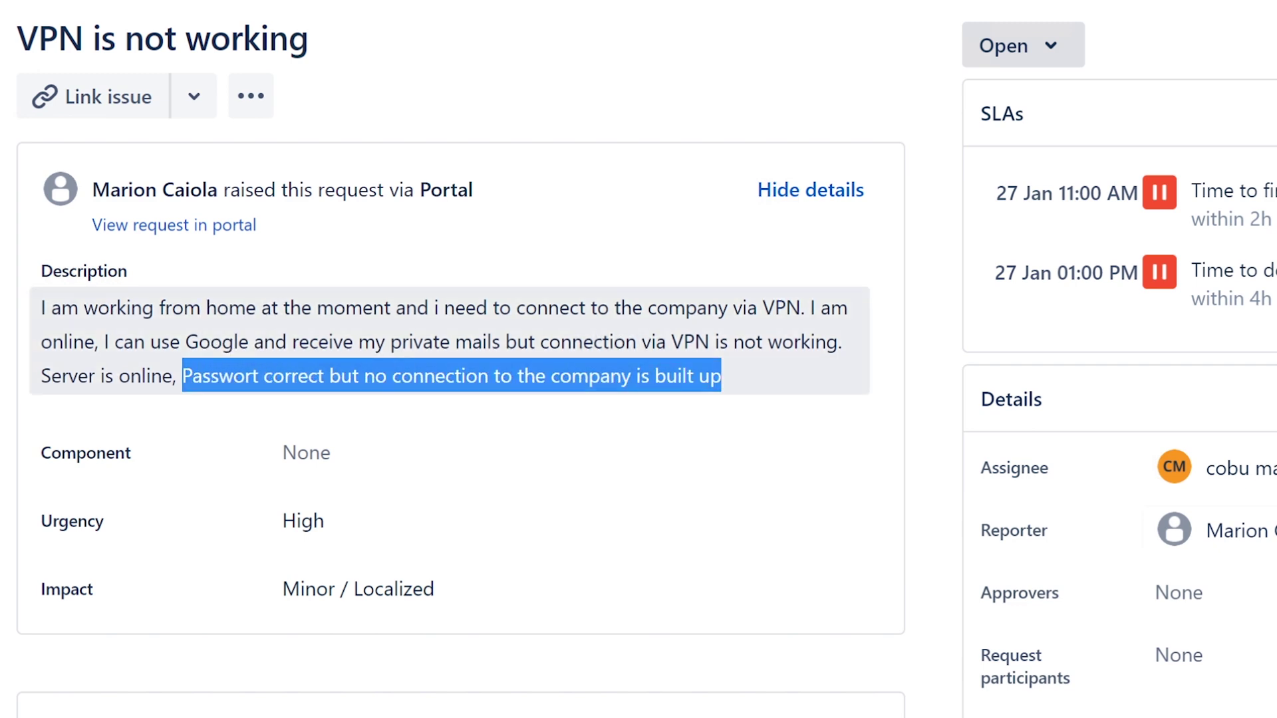
left_click(182, 377)
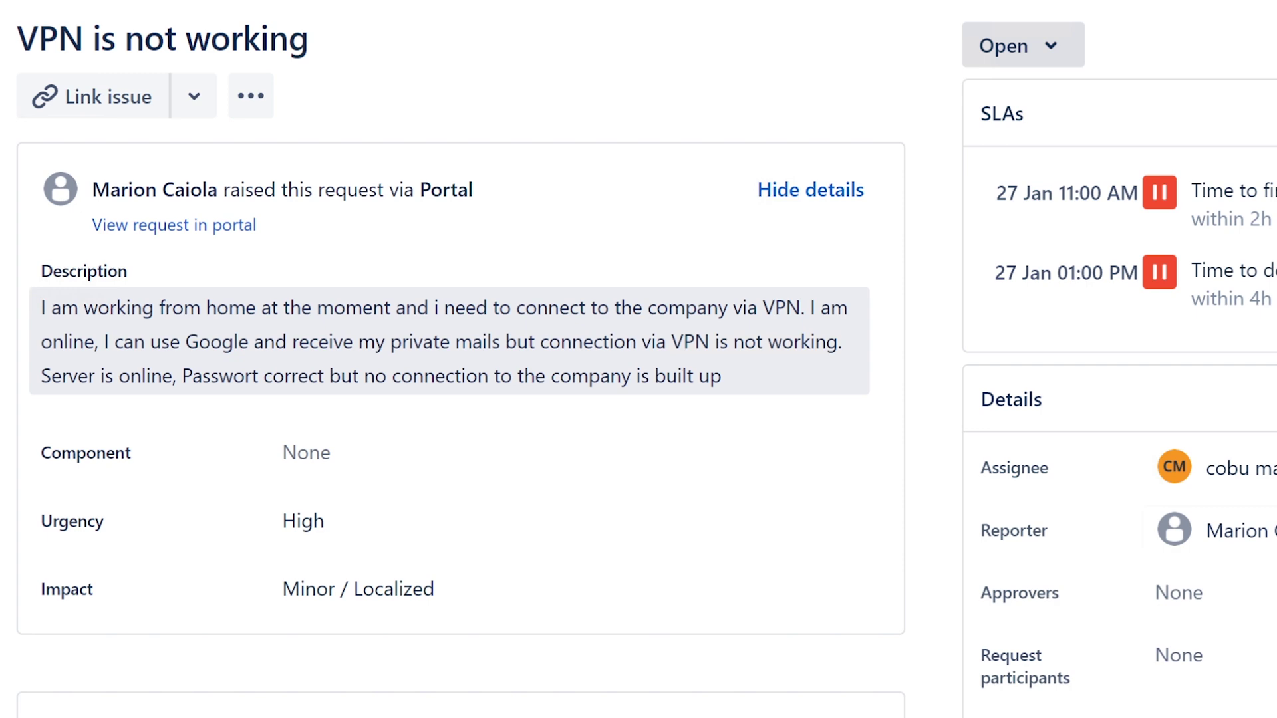
double_click(221, 375)
left_click_drag(219, 376, 738, 389)
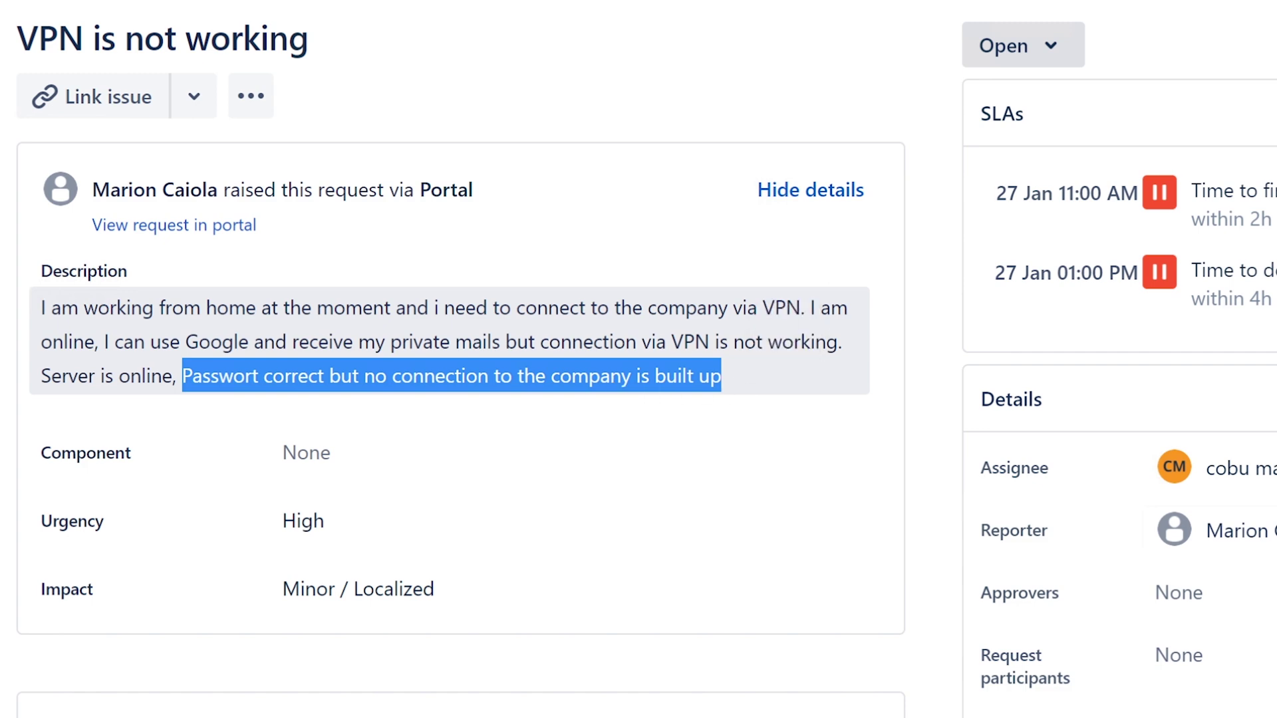
left_click(170, 372)
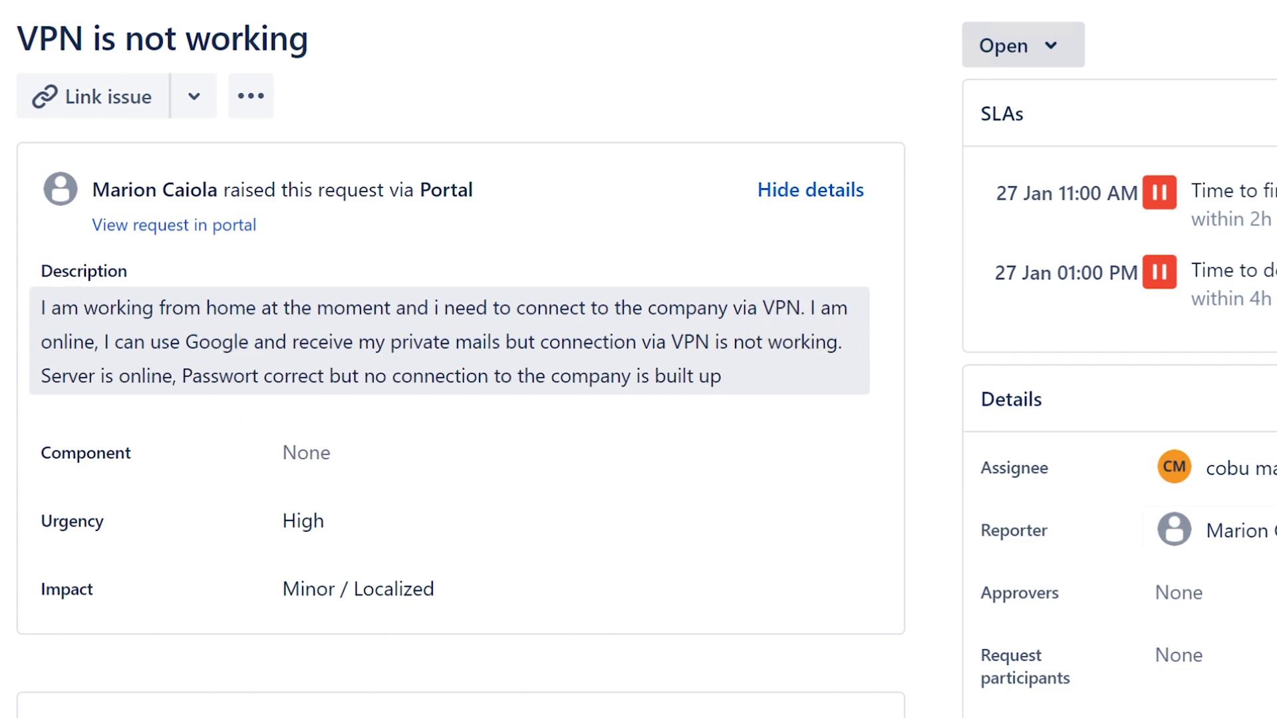
left_click_drag(192, 376, 710, 379)
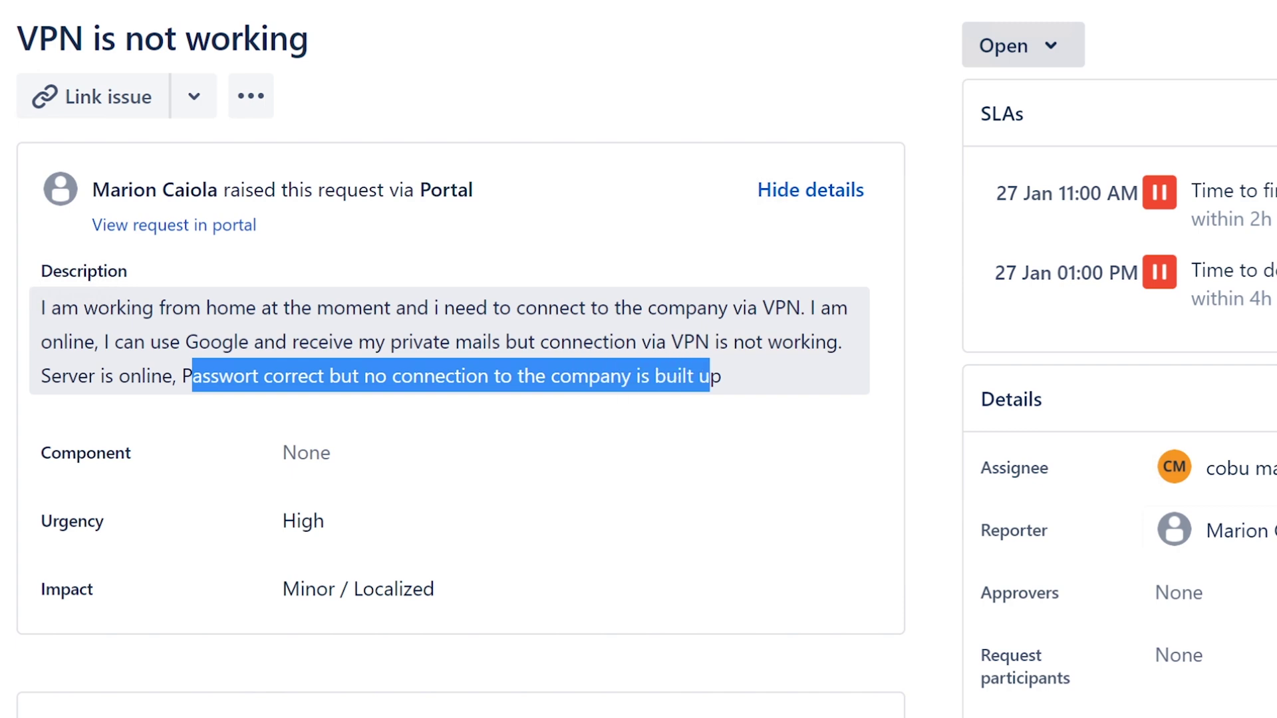
left_click(723, 383)
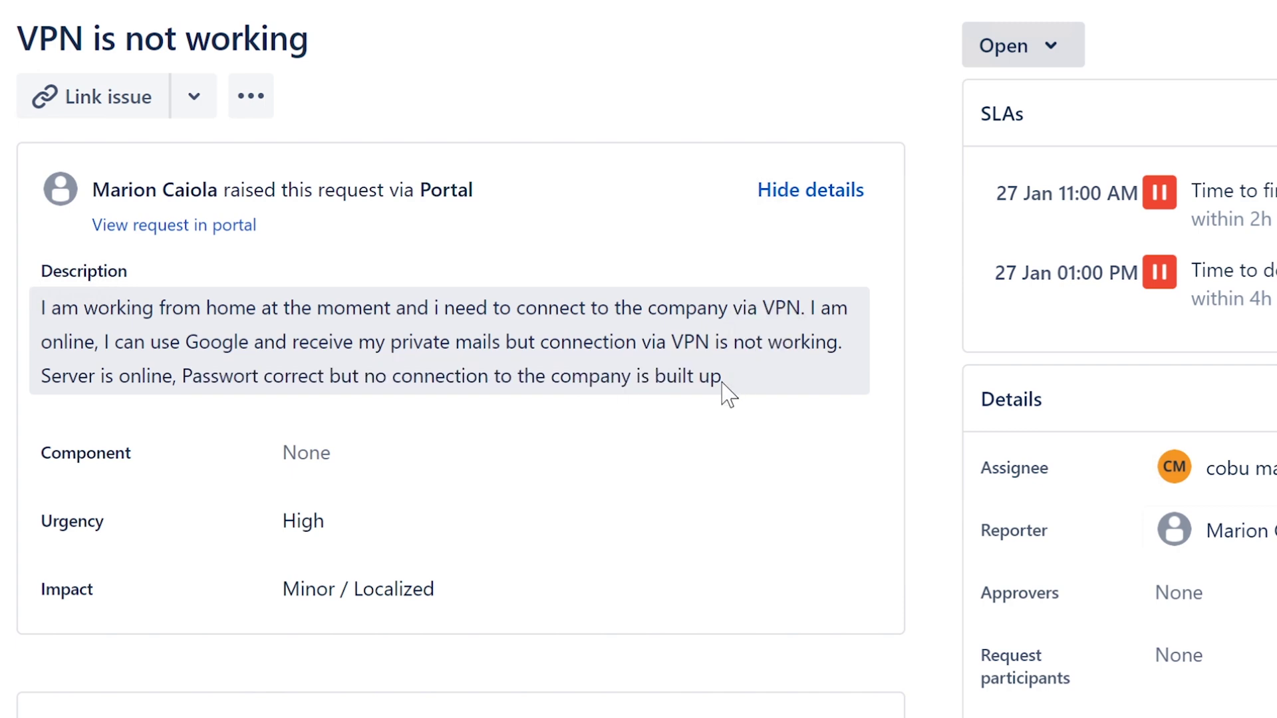
left_click_drag(722, 379, 183, 376)
left_click(187, 374)
left_click_drag(183, 376, 522, 375)
Step: Reread the description's last line, covering the server status and the password and connection statement
left_click(129, 369)
left_click_drag(41, 376, 176, 379)
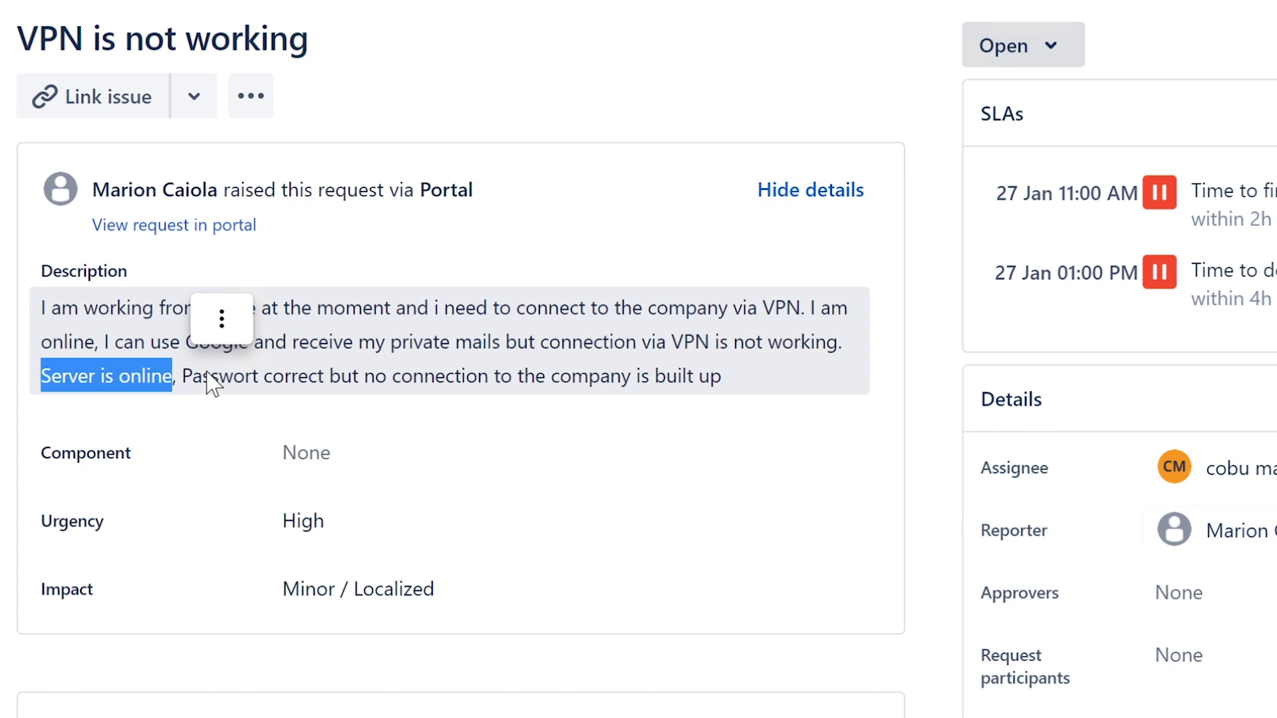
left_click(207, 373)
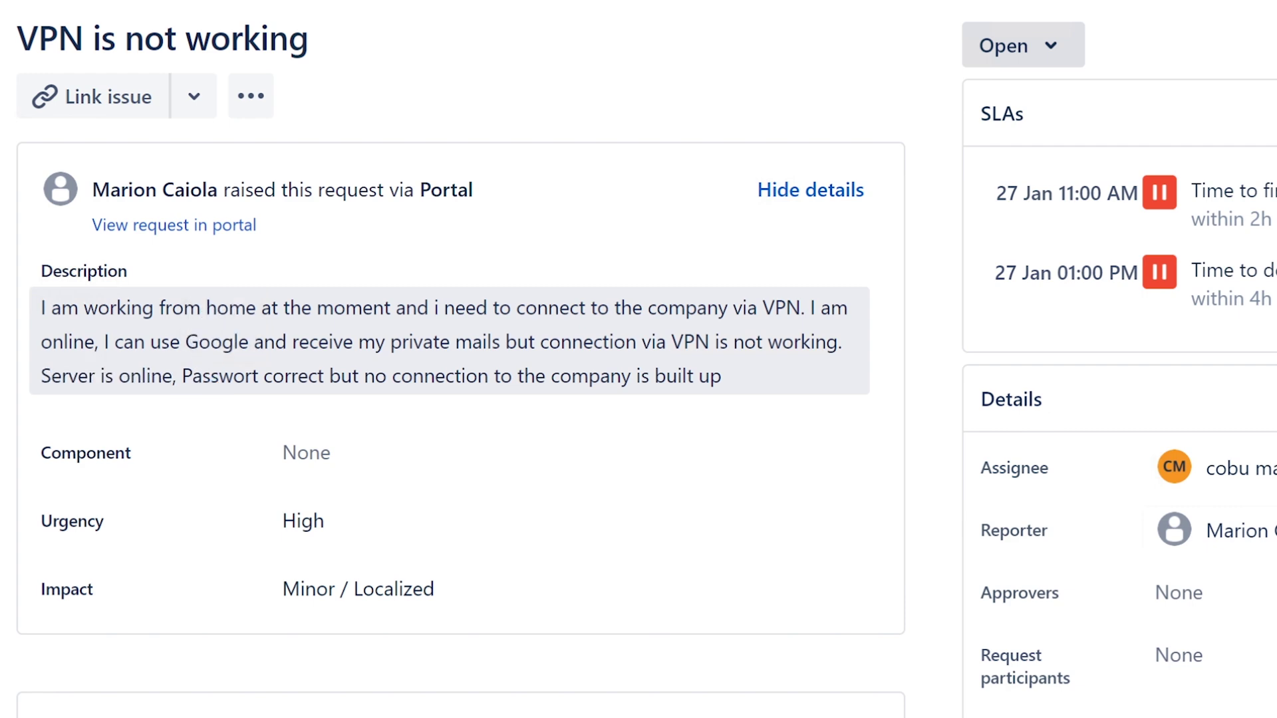
left_click_drag(183, 376, 251, 376)
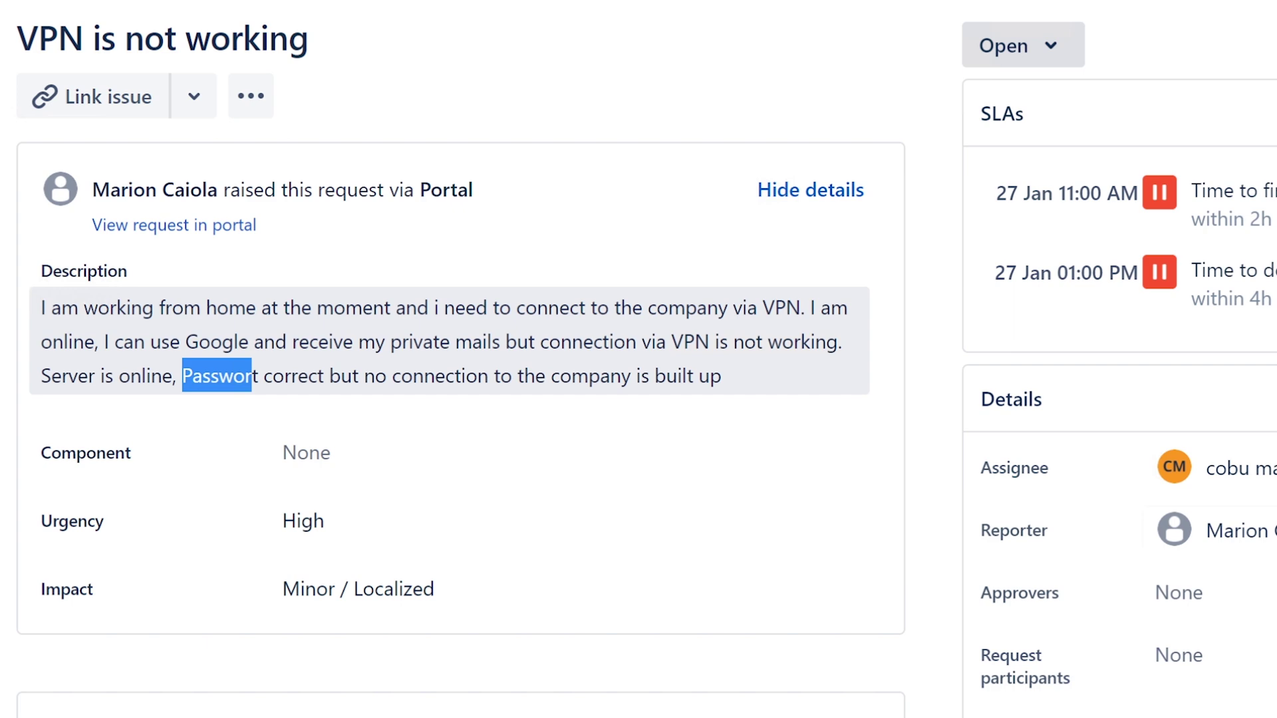
left_click_drag(252, 376, 735, 383)
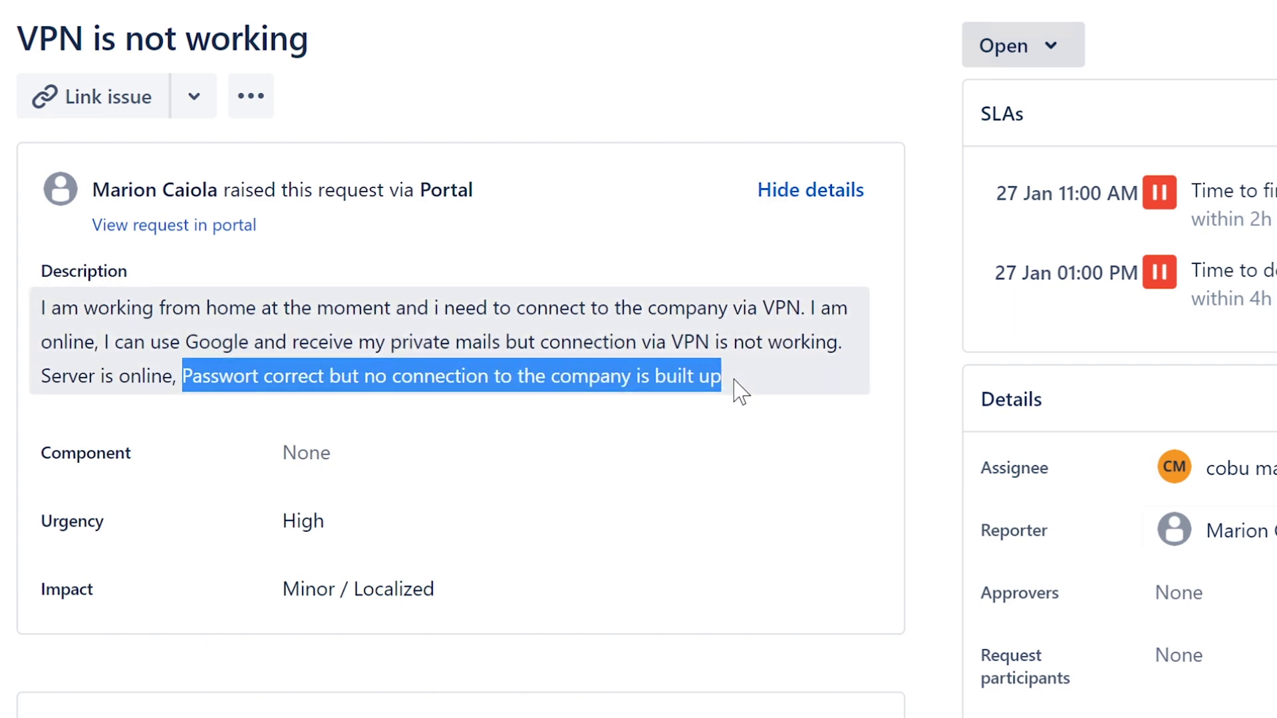
left_click(735, 383)
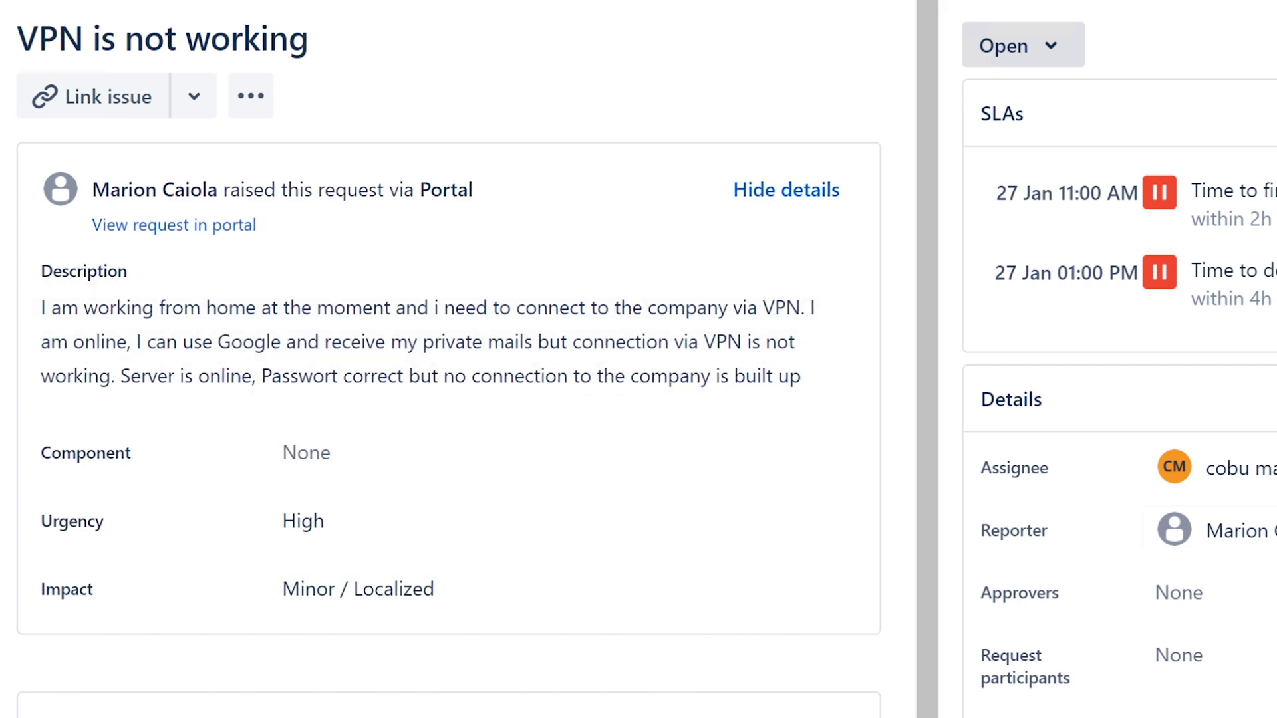
Step: Start the customer reply with a greeting, the technician's name "with PC support", and "I have your ticket about VPN not working."
scroll(448, 359, "down", 3)
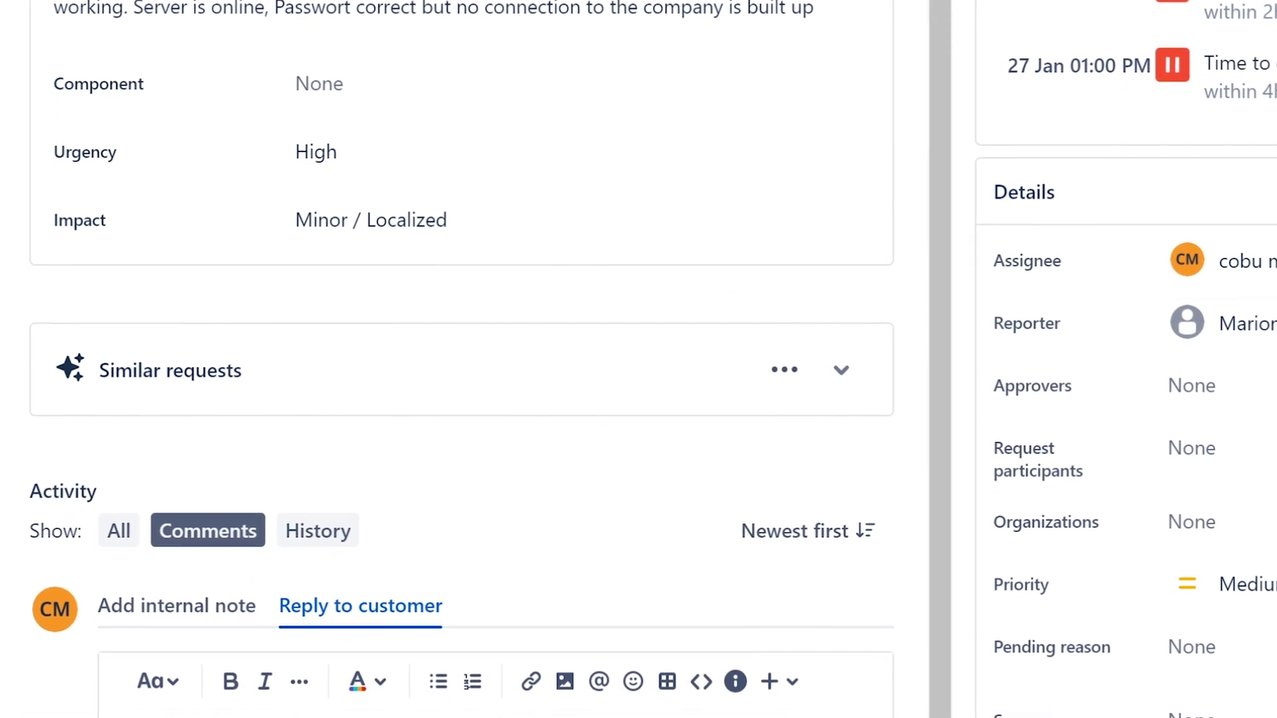
type("Hello, this is Ervin with PC support. I ")
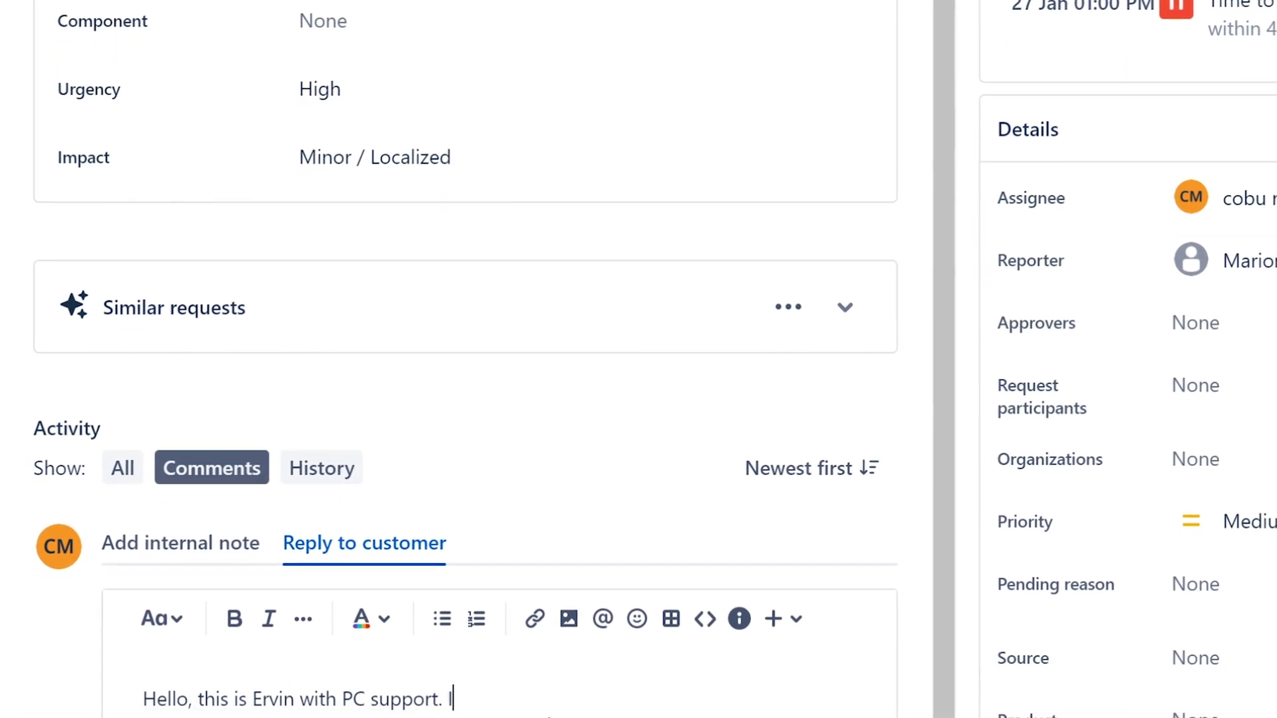
type(" have your ticket ")
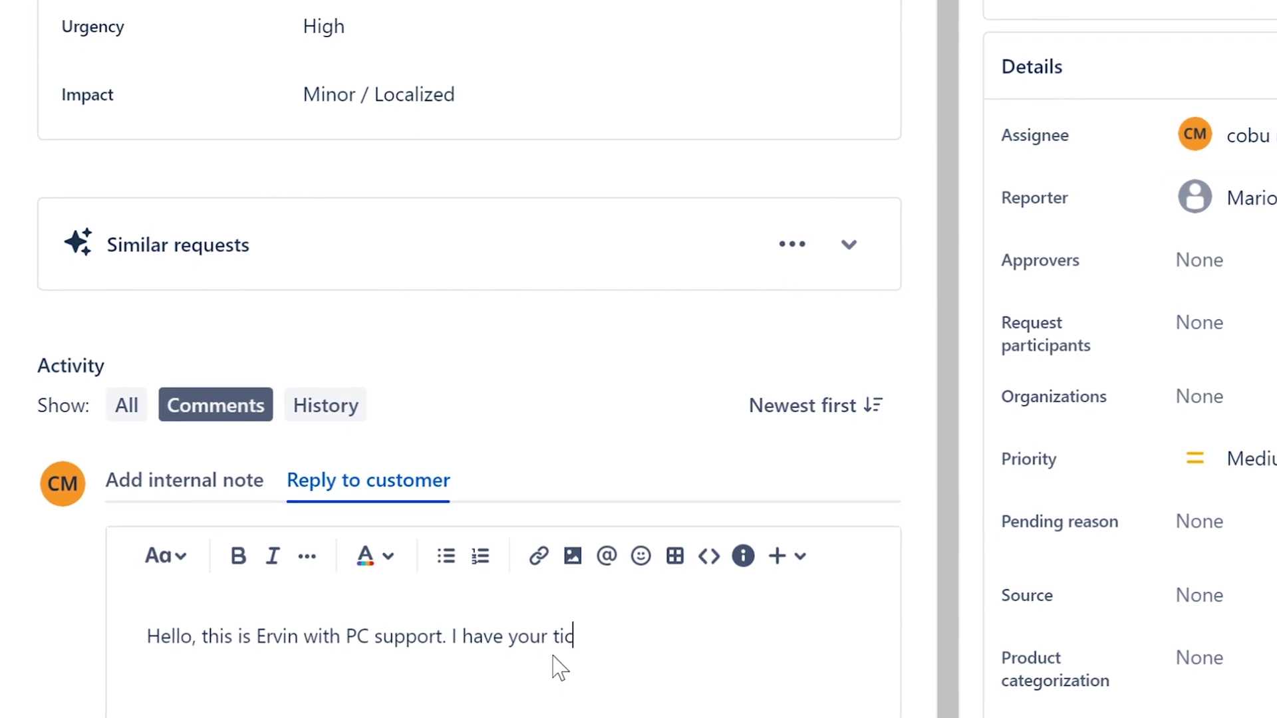
type("about V")
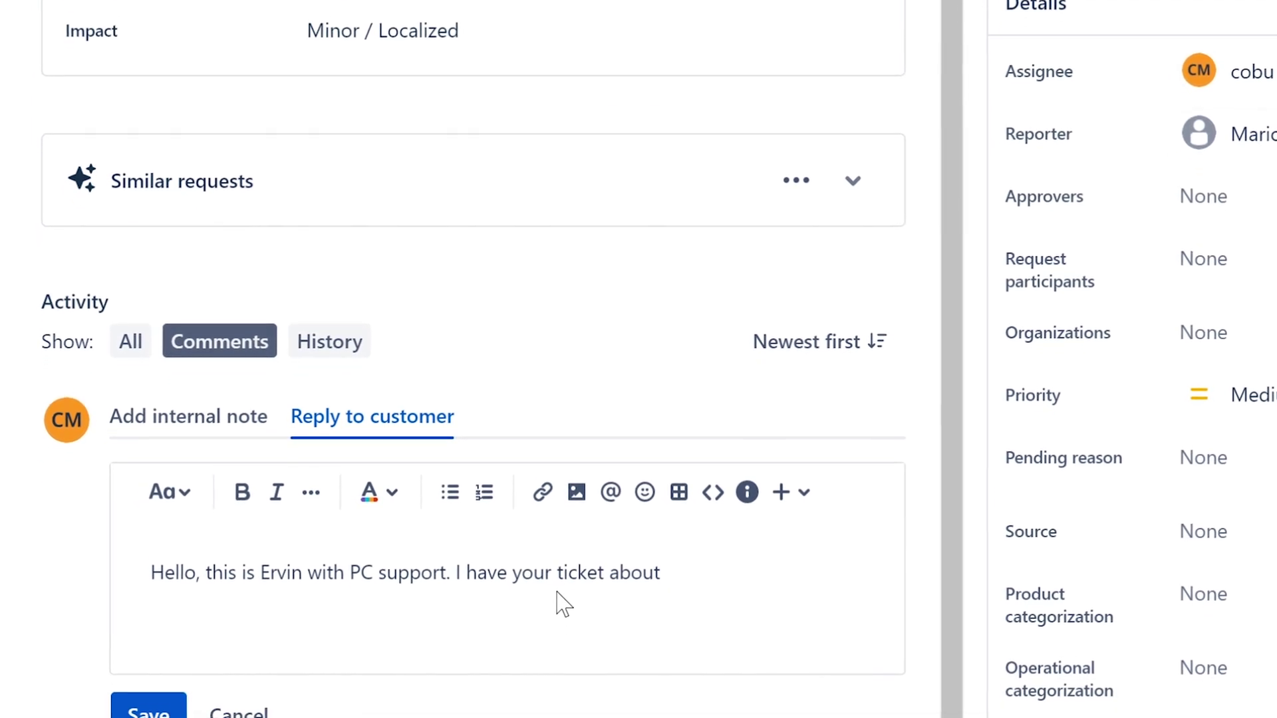
type("NP not wo")
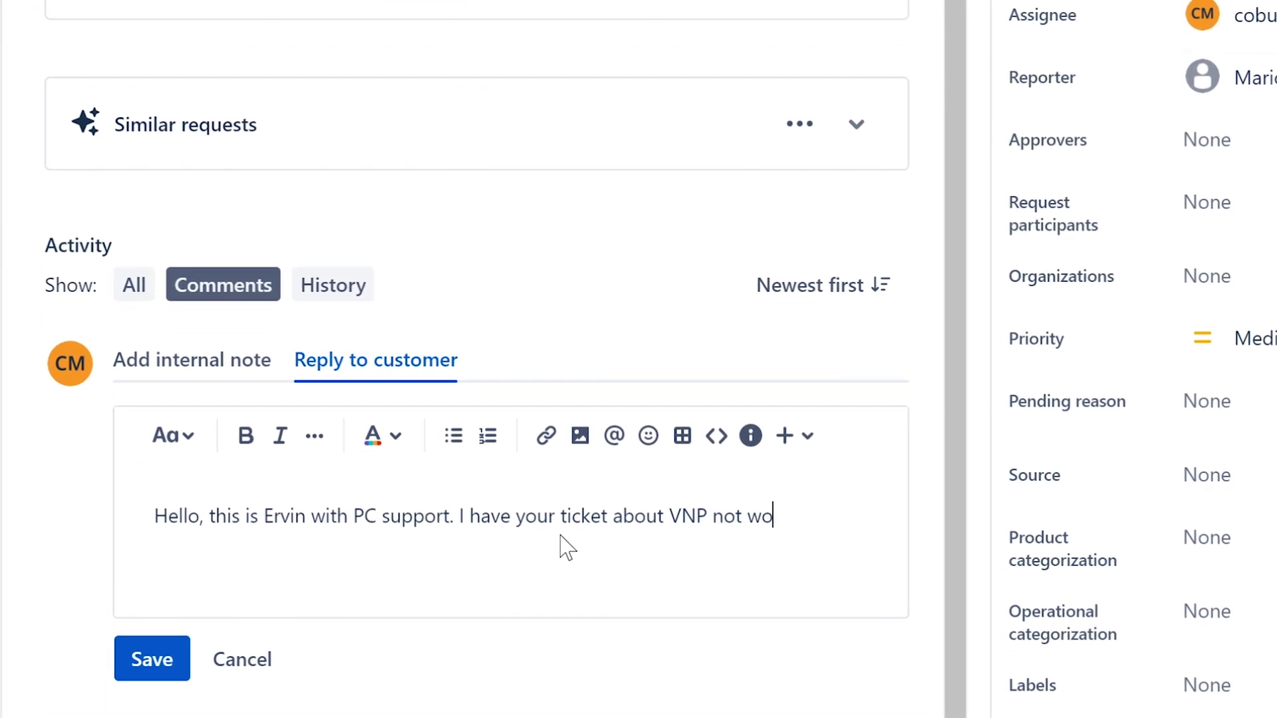
key("BackSpace")
key("BackSpace")
key("BackSpace")
key("BackSpace")
key("BackSpace")
key("BackSpace")
key("BackSpace")
key("BackSpace")
key("BackSpace")
type("PN not working.")
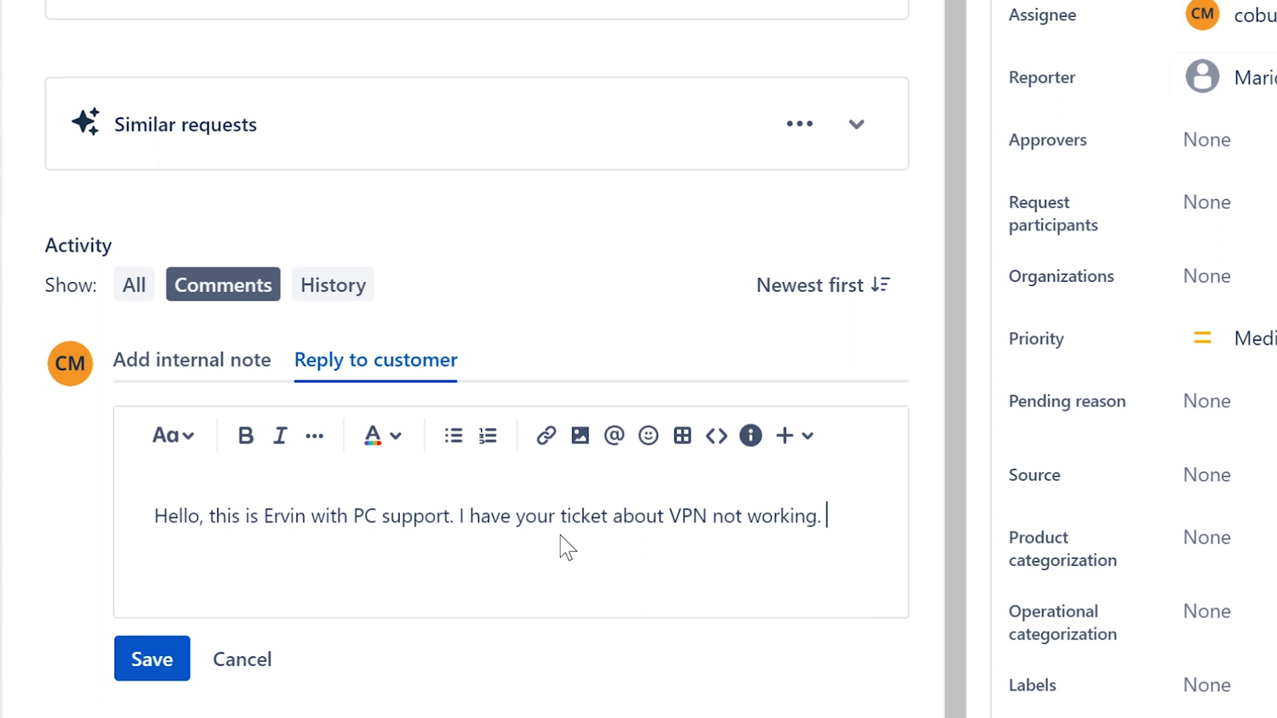
Step: Continue the customer reply with "Please send me a screenshot of the error if any"
type("Please send me a ")
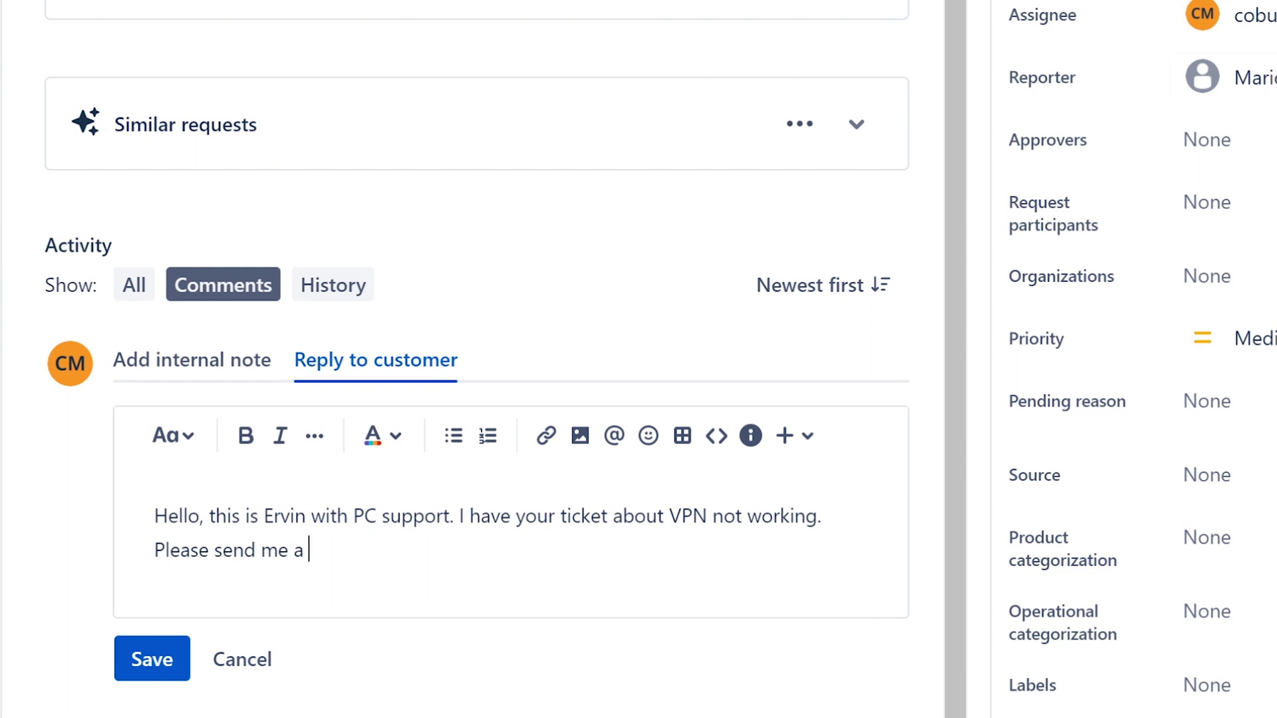
type("screenshot of ")
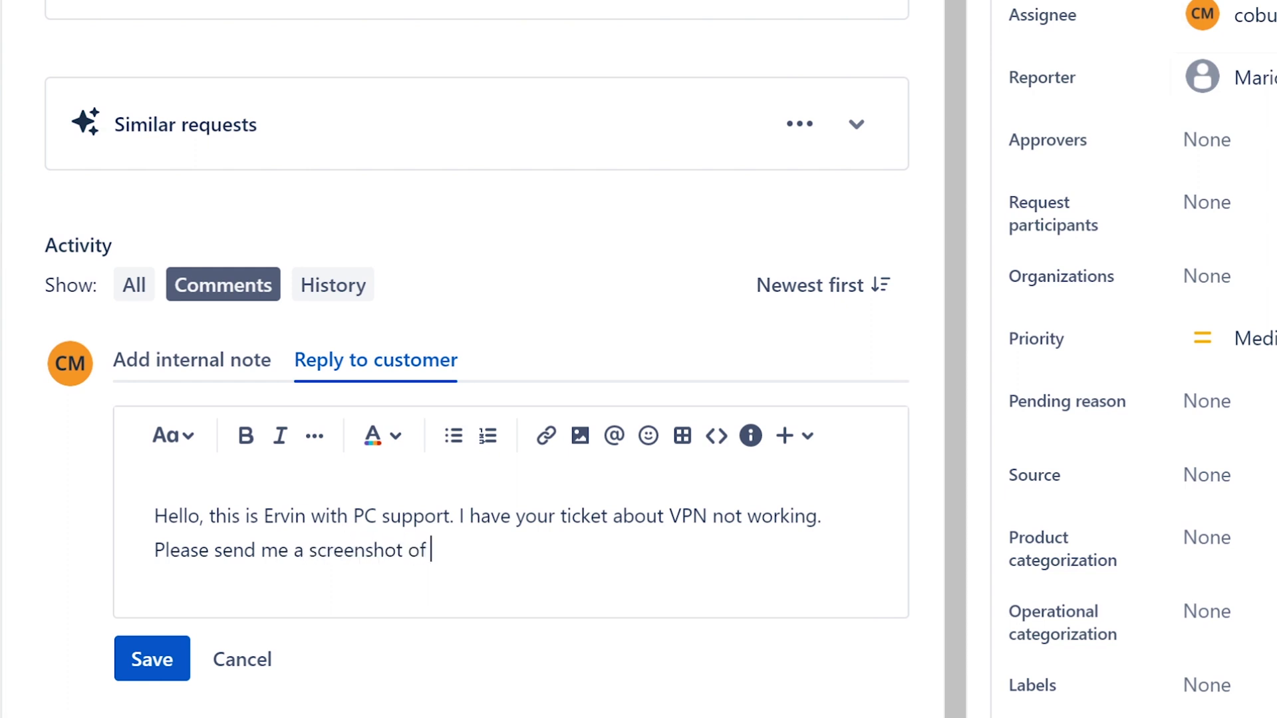
type("the error if any")
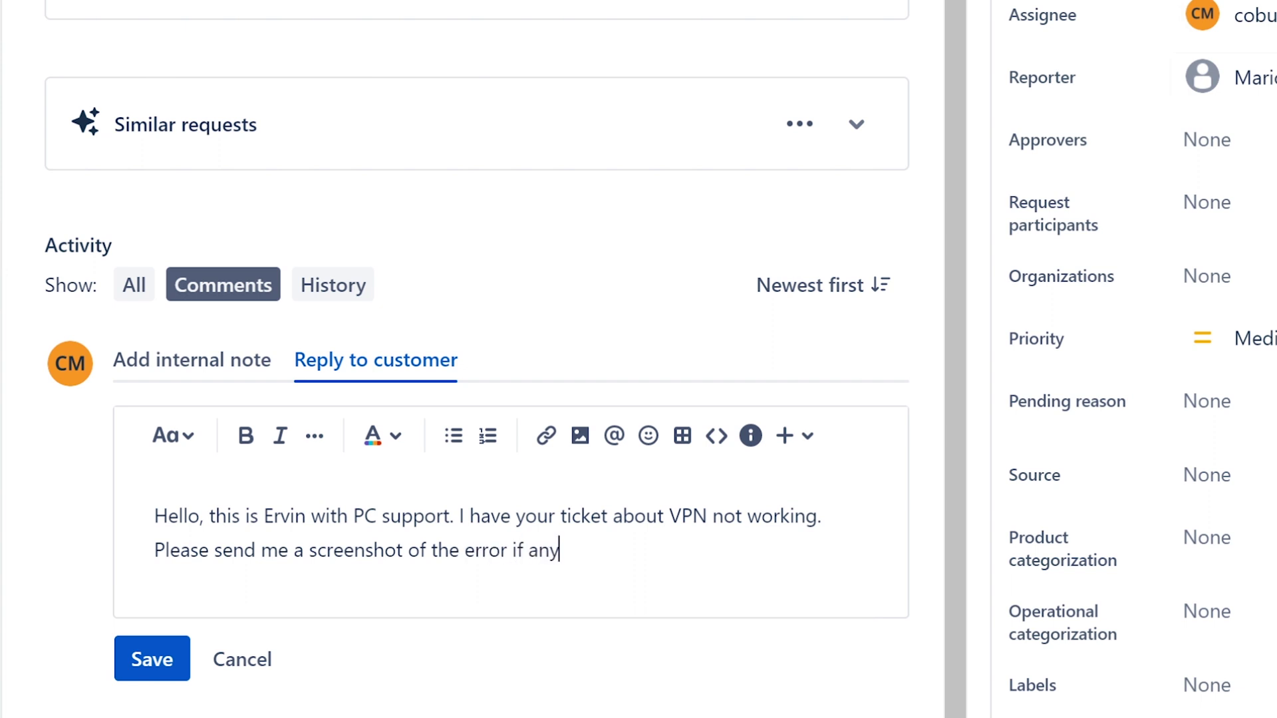
type("... I've talked about ps")
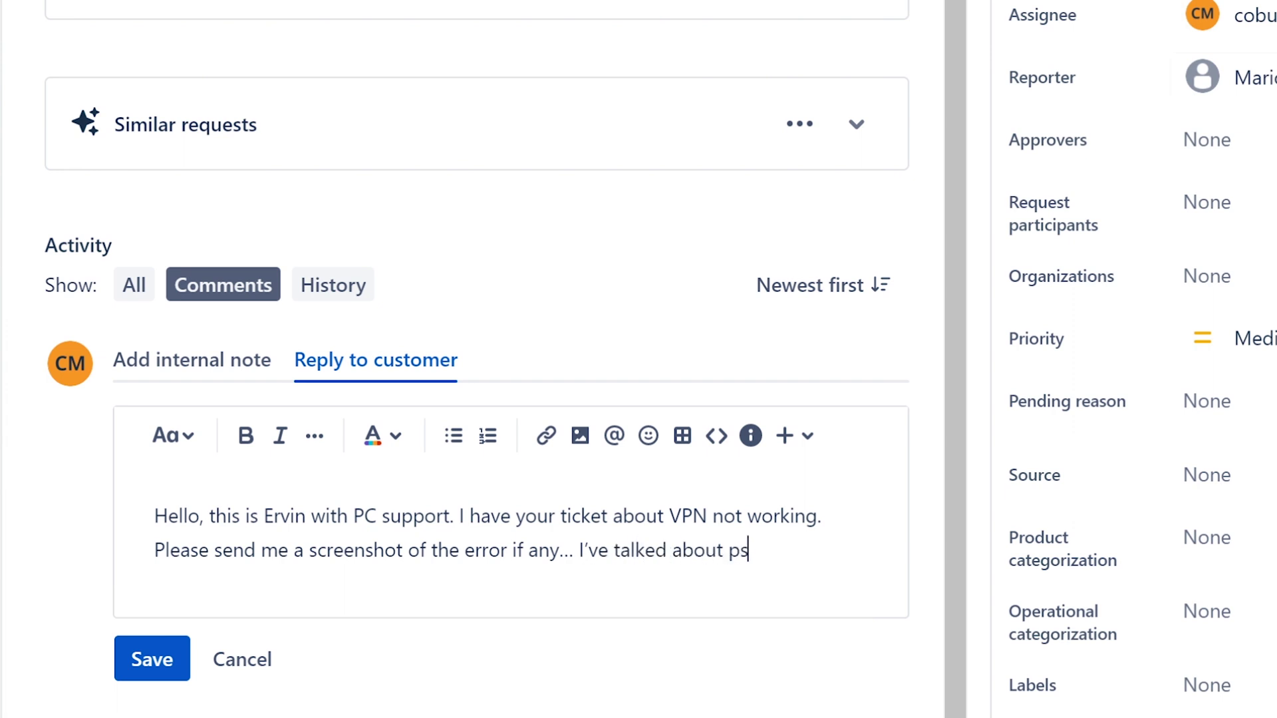
Step: Extend the customer reply with "... I've talked about possible solutions for this issue."
key("BackSpace")
type("ossible solution")
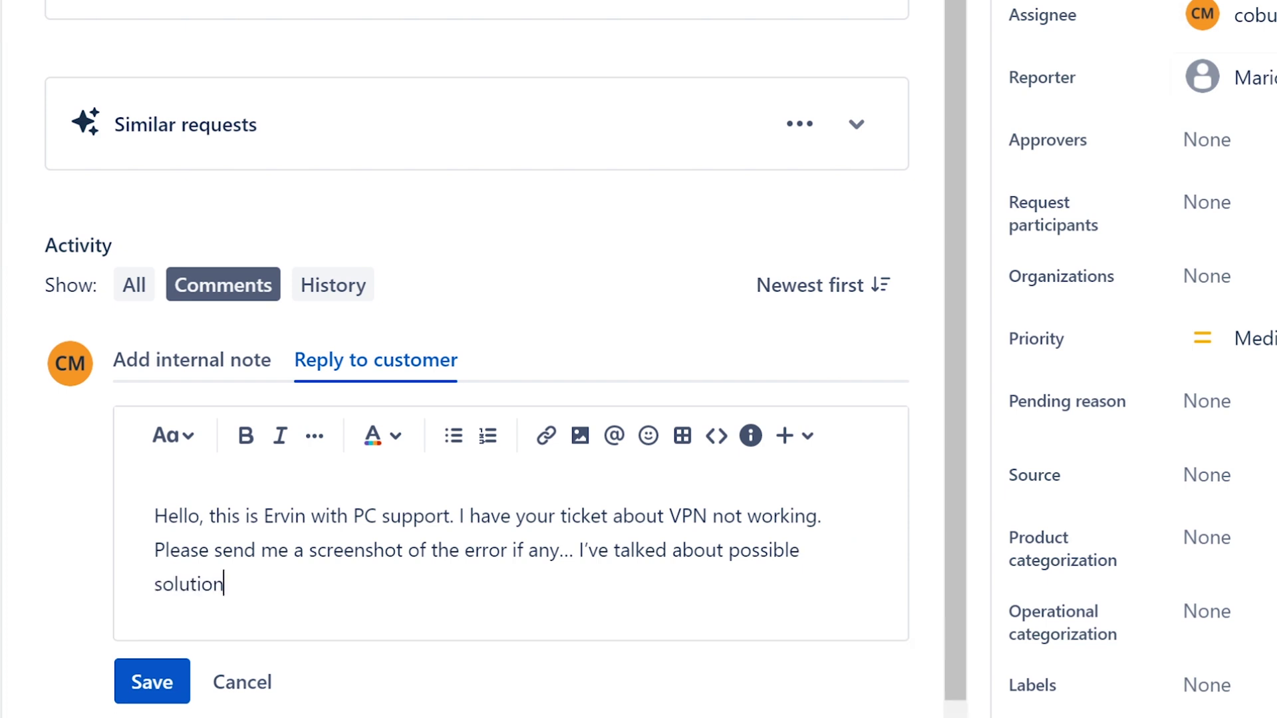
type("s for this issue.")
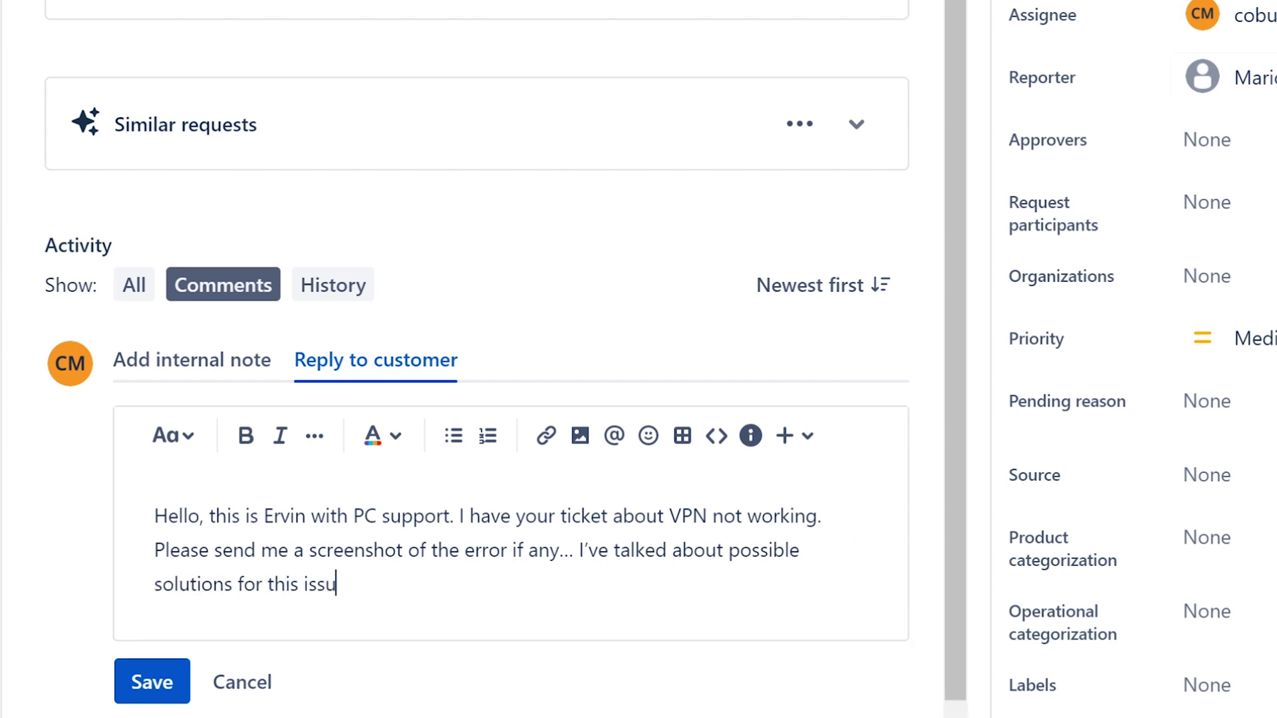